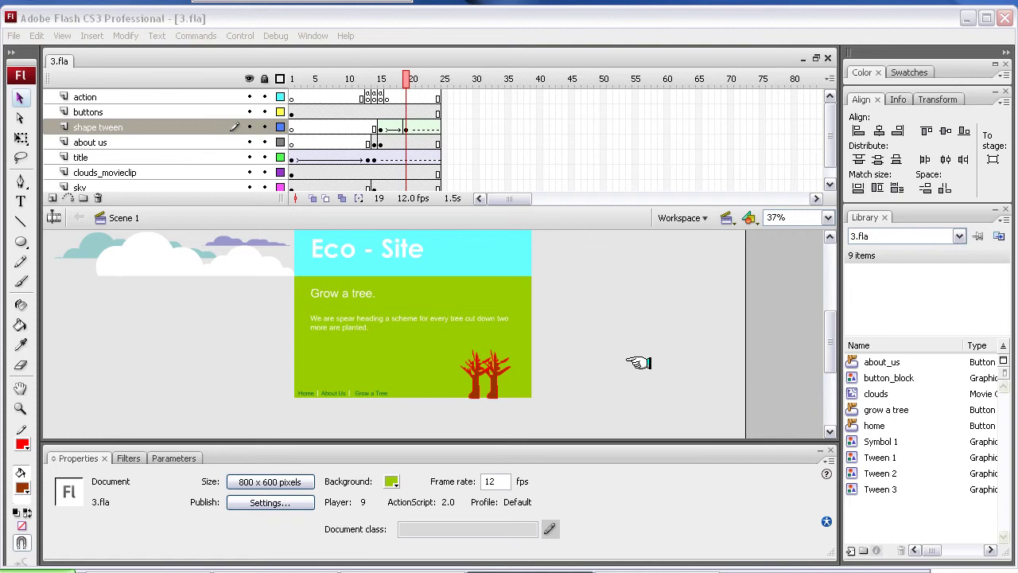
- Play the tree shape tween from frame 15 to preview its animation
{"action": "key", "text": "ctrl+="}
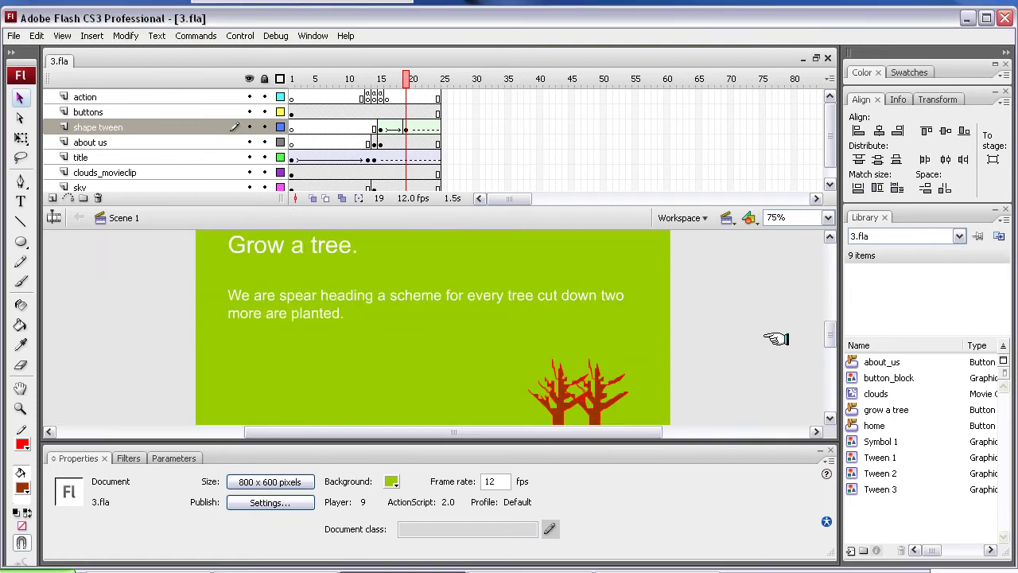
{"action": "left_click_drag", "start_coordinate": [830, 333], "coordinate": [830, 340]}
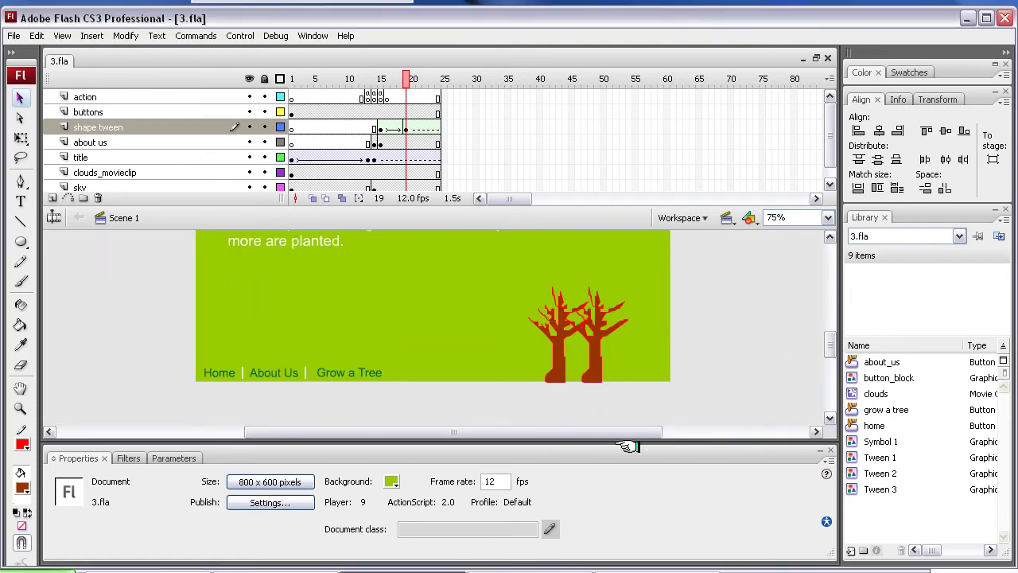
{"action": "left_click_drag", "start_coordinate": [626, 431], "coordinate": [641, 432]}
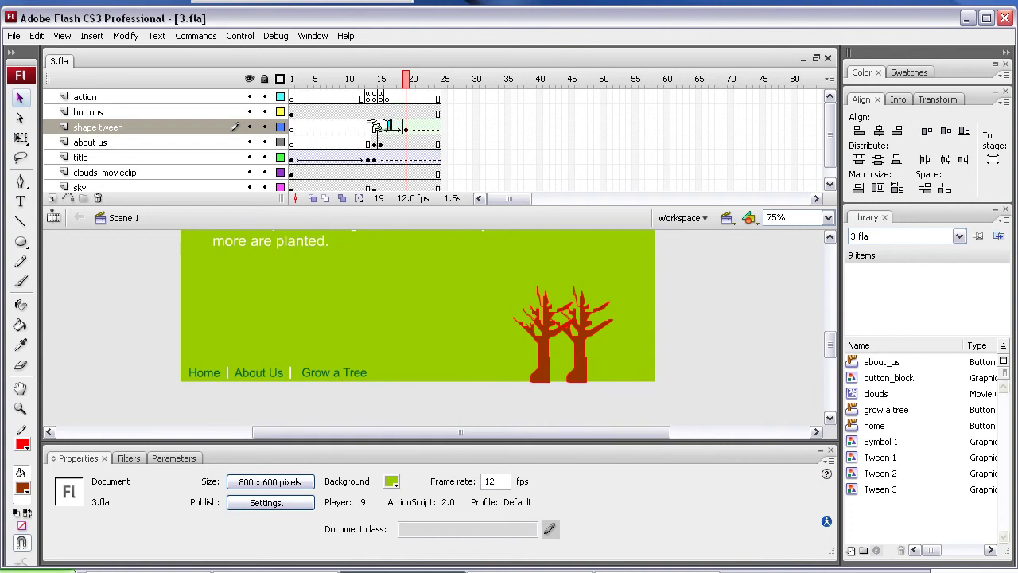
{"action": "left_click", "coordinate": [381, 128]}
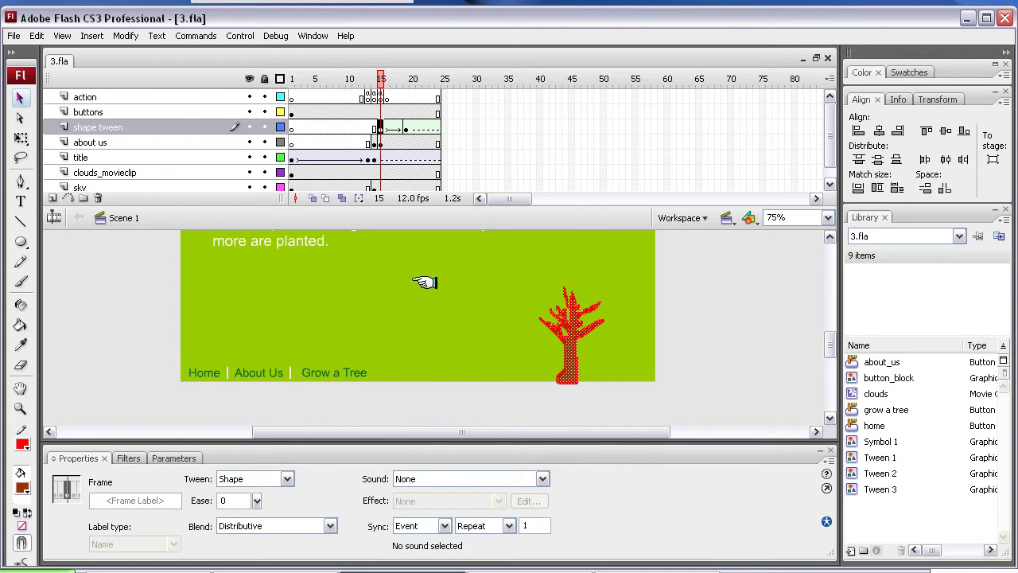
{"action": "key", "text": "Return"}
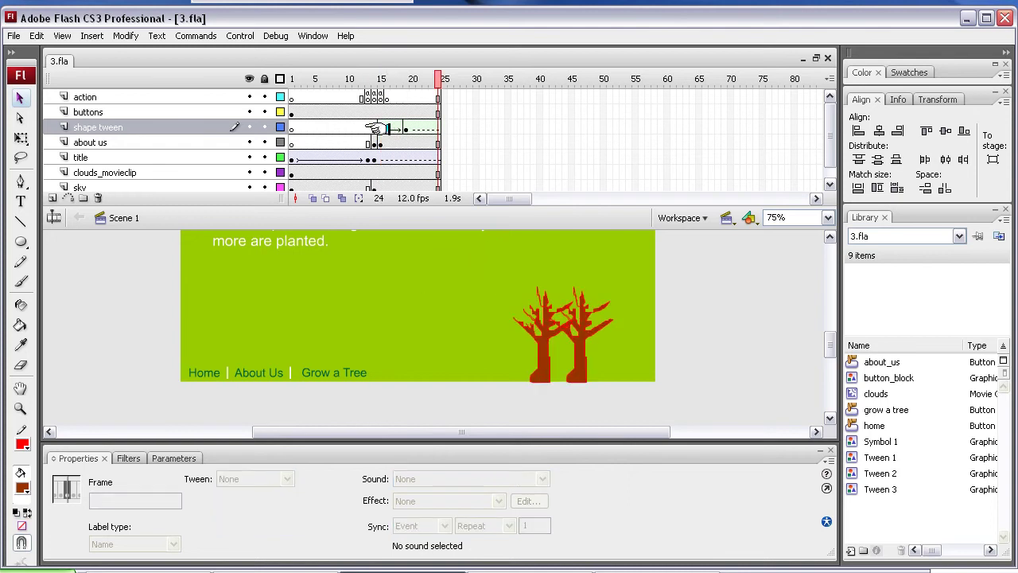
{"action": "left_click", "coordinate": [379, 128]}
{"action": "key", "text": "Return"}
{"action": "key", "text": "Return"}
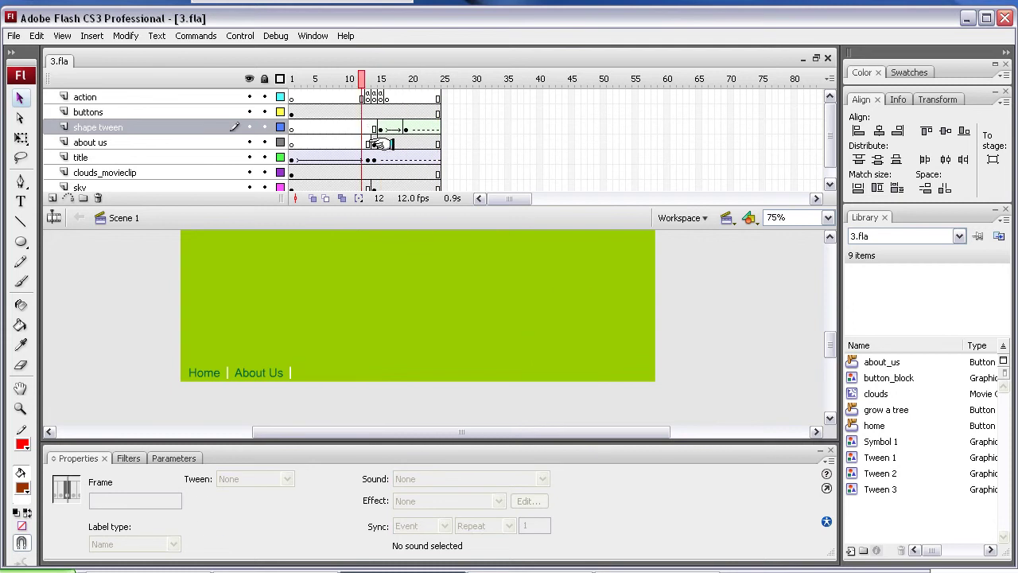
{"action": "left_click", "coordinate": [381, 143]}
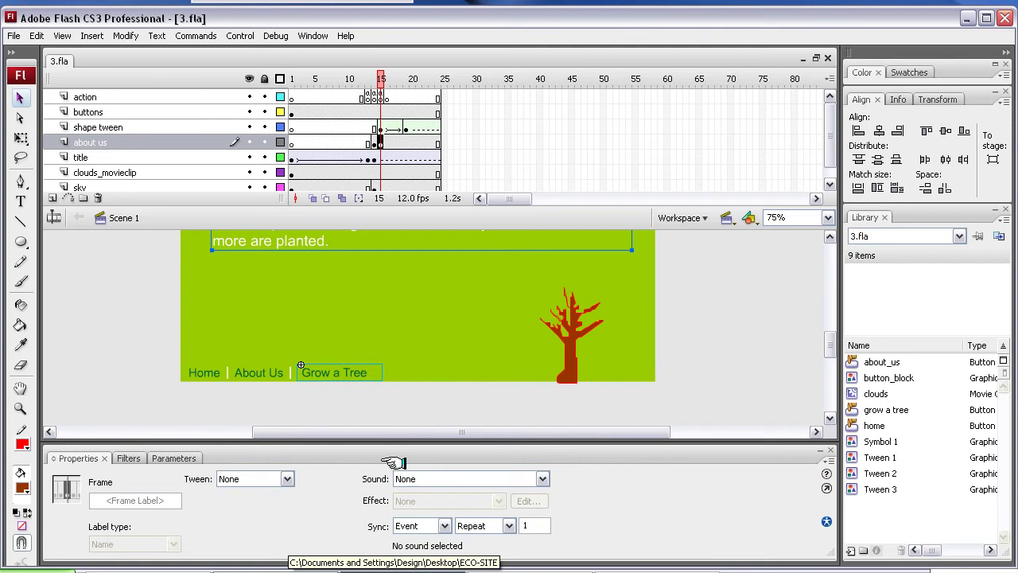
- Examine the tree's shape tween frame by frame, from frame 15 through its end keyframe to the last frame
{"action": "left_click", "coordinate": [386, 129]}
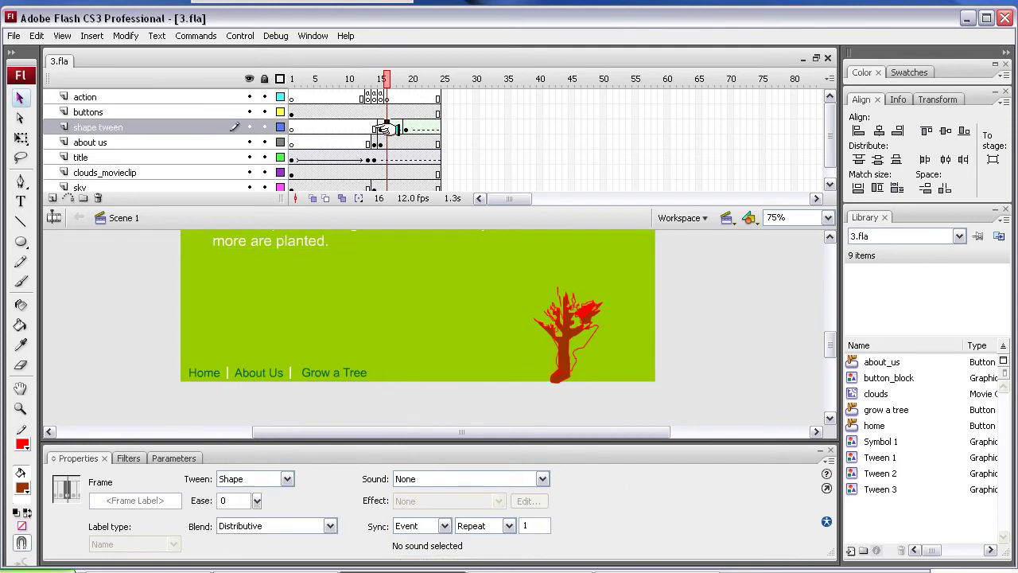
{"action": "left_click", "coordinate": [393, 129]}
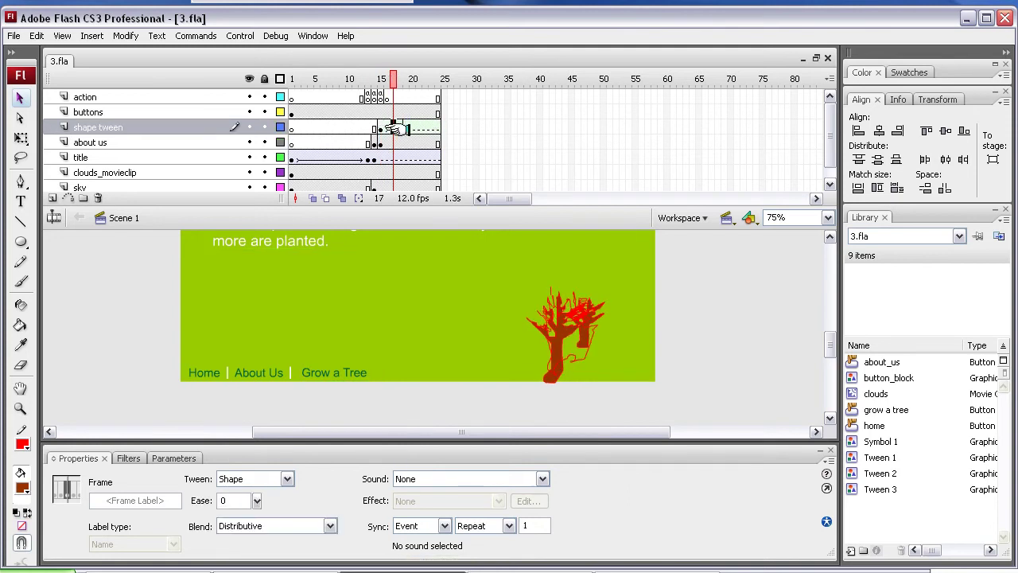
{"action": "left_click", "coordinate": [400, 129]}
{"action": "left_click", "coordinate": [407, 129]}
{"action": "left_click", "coordinate": [413, 129]}
{"action": "left_click", "coordinate": [426, 129]}
{"action": "left_click", "coordinate": [380, 129]}
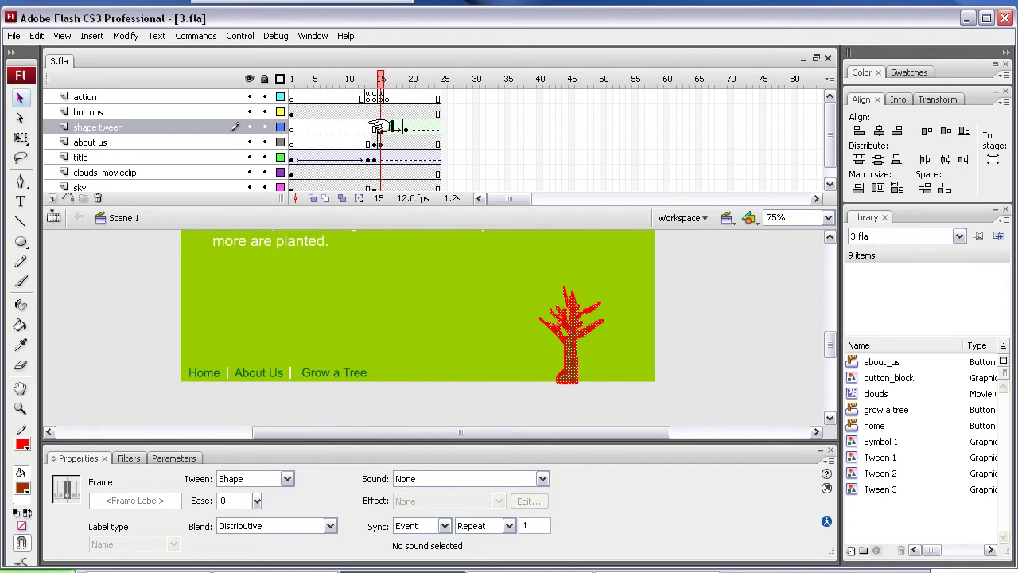
{"action": "left_click_drag", "start_coordinate": [379, 127], "coordinate": [408, 128]}
{"action": "left_click", "coordinate": [426, 127]}
{"action": "left_click", "coordinate": [438, 128]}
{"action": "left_click", "coordinate": [379, 127]}
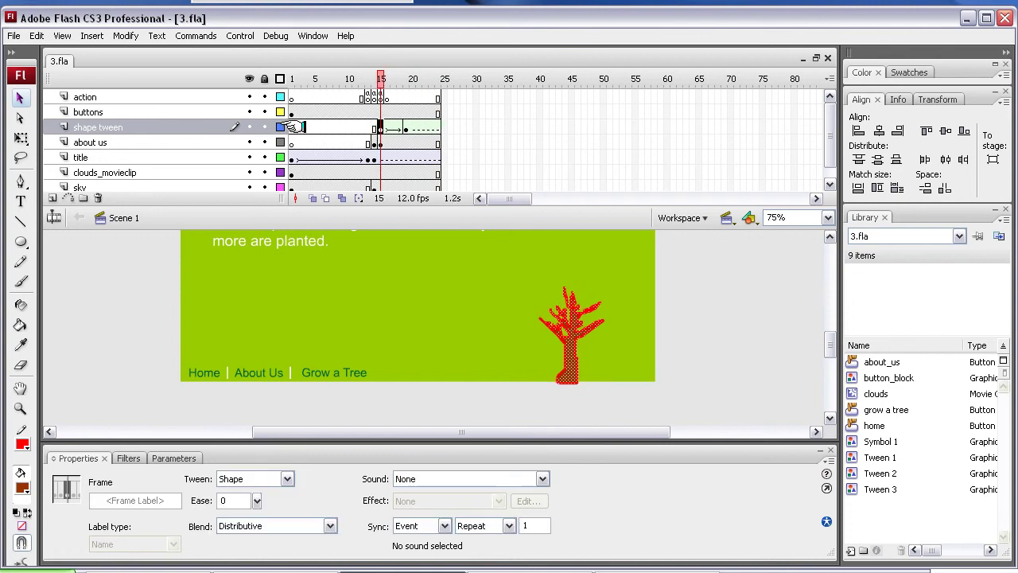
- Insert a new layer above the shape tween layer and remove its frames from frame 12 onward
{"action": "left_click", "coordinate": [53, 198]}
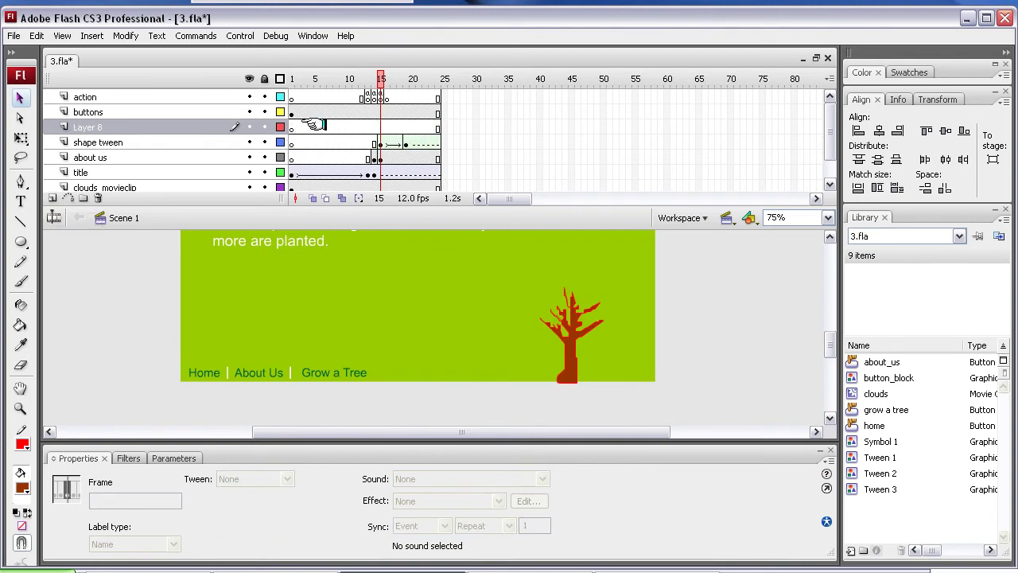
{"action": "left_click_drag", "start_coordinate": [449, 124], "coordinate": [363, 126]}
{"action": "right_click", "coordinate": [368, 127]}
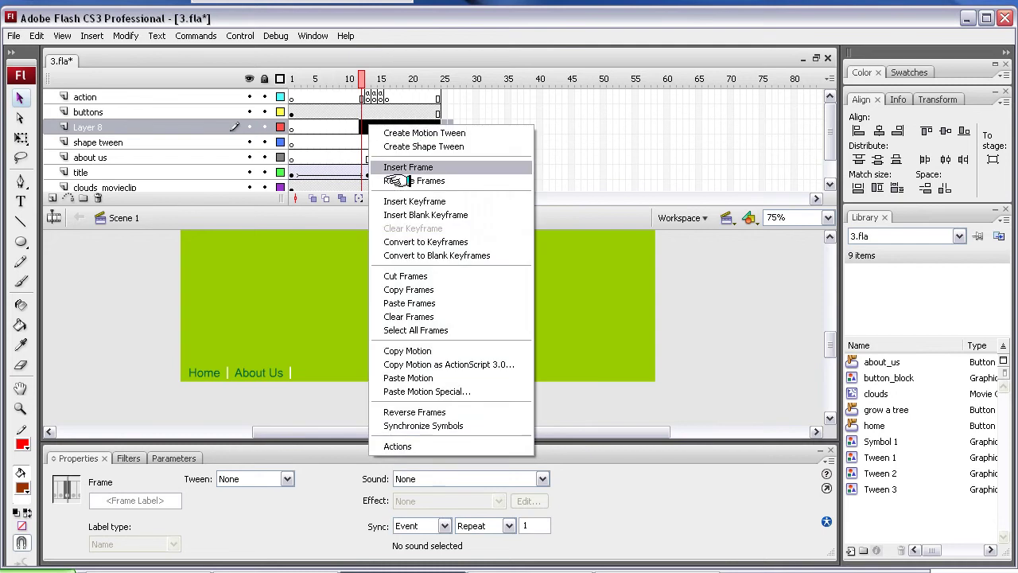
{"action": "left_click", "coordinate": [397, 182]}
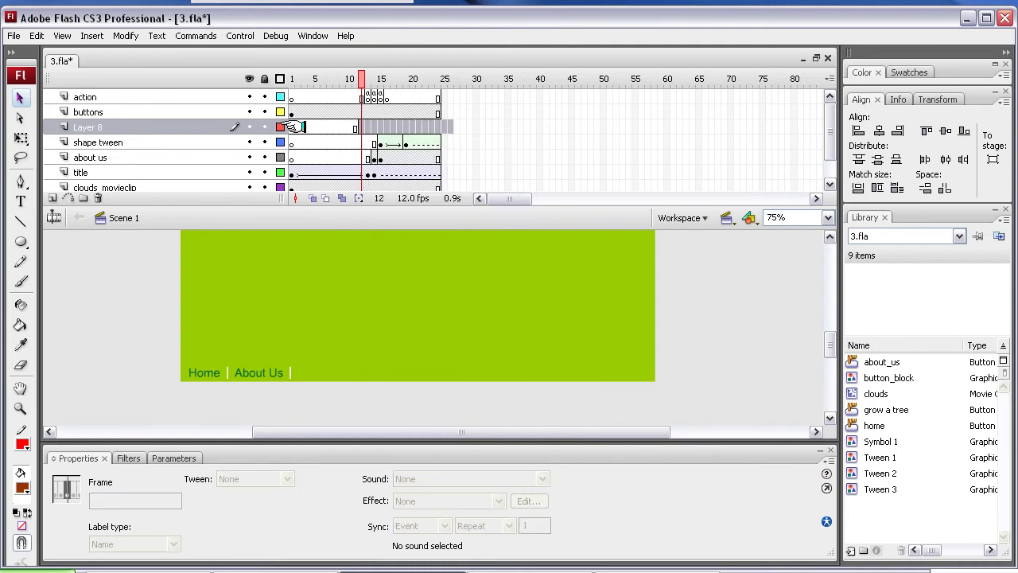
- Add a blank keyframe at frame 6 of the new layer
{"action": "left_click", "coordinate": [323, 128]}
{"action": "left_click", "coordinate": [318, 127]}
{"action": "left_click", "coordinate": [322, 127]}
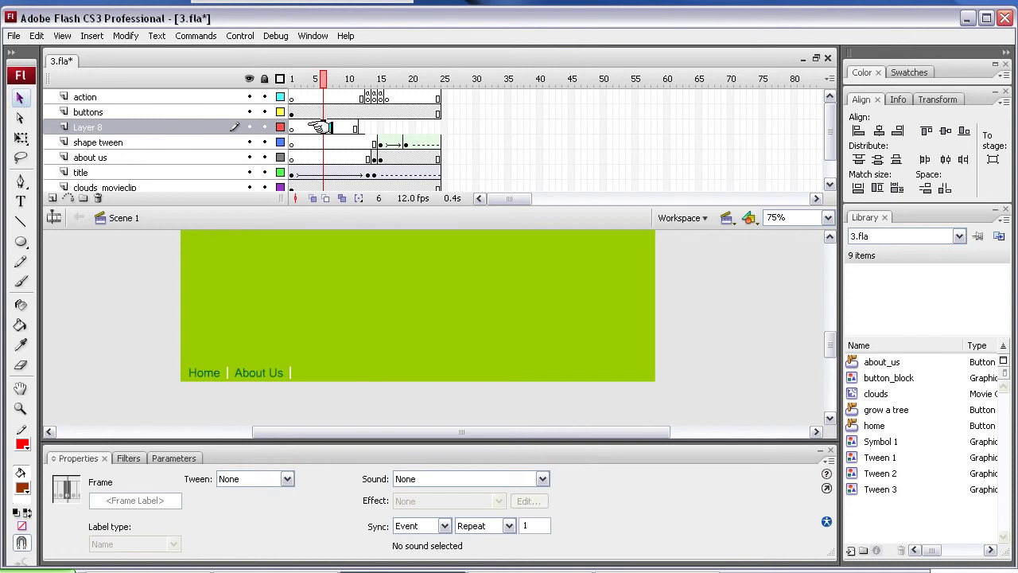
{"action": "key", "text": "comma"}
{"action": "key", "text": "."}
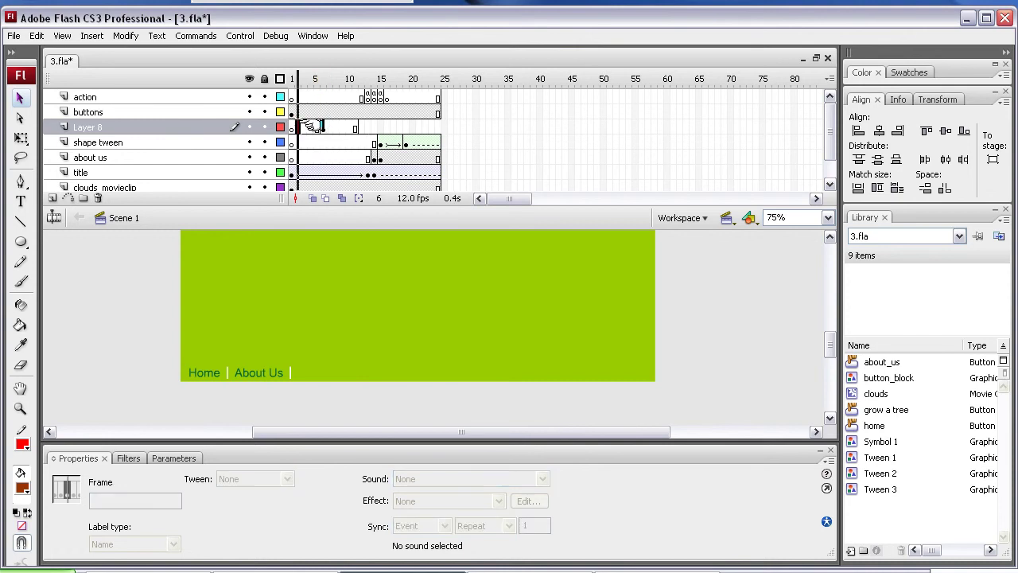
{"action": "key", "text": "."}
{"action": "left_click", "coordinate": [296, 127]}
{"action": "left_click", "coordinate": [330, 126]}
{"action": "left_click", "coordinate": [310, 126]}
{"action": "left_click", "coordinate": [336, 127]}
{"action": "left_click", "coordinate": [303, 126]}
{"action": "left_click", "coordinate": [336, 127]}
- Draw a circle about 125 px wide with a lime green outline and dark green fill in frame 1 of the new layer
{"action": "mouse_move", "coordinate": [295, 127]}
{"action": "left_mouse_down"}
{"action": "mouse_move", "coordinate": [330, 127]}
{"action": "mouse_move", "coordinate": [293, 128]}
{"action": "left_mouse_up"}
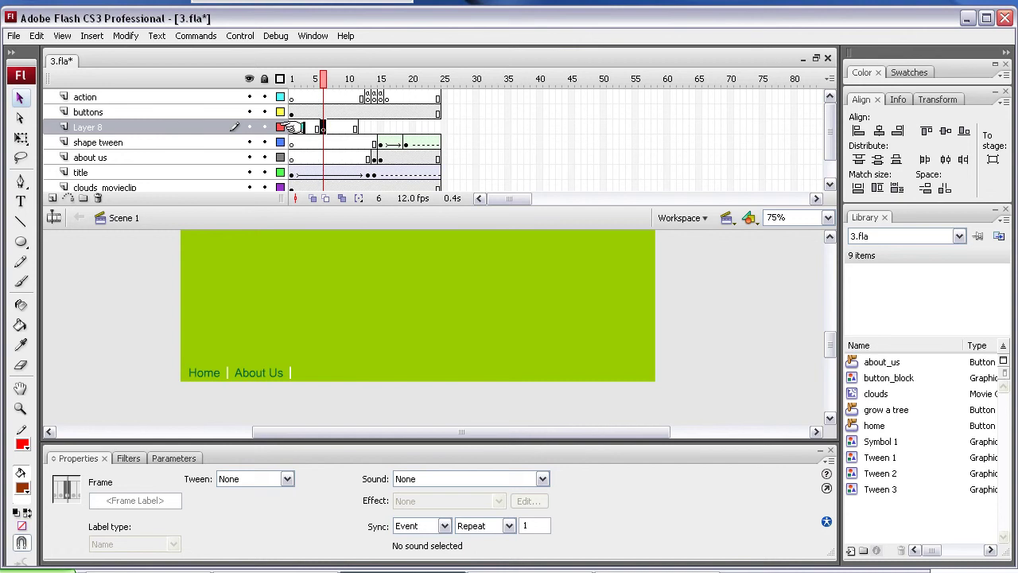
{"action": "left_click", "coordinate": [21, 241]}
{"action": "left_click", "coordinate": [21, 241]}
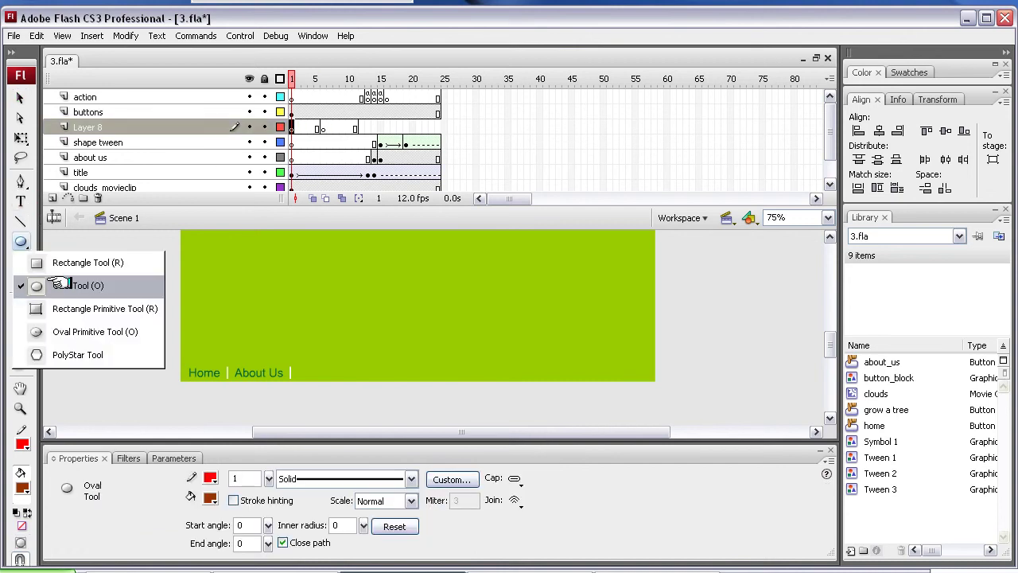
{"action": "left_click", "coordinate": [141, 291]}
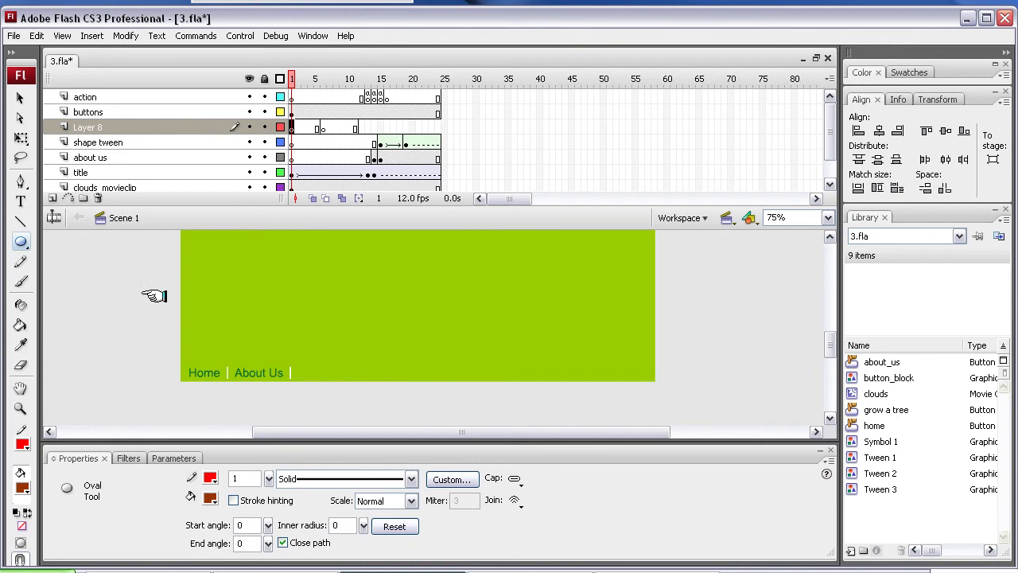
{"action": "left_click", "coordinate": [21, 442]}
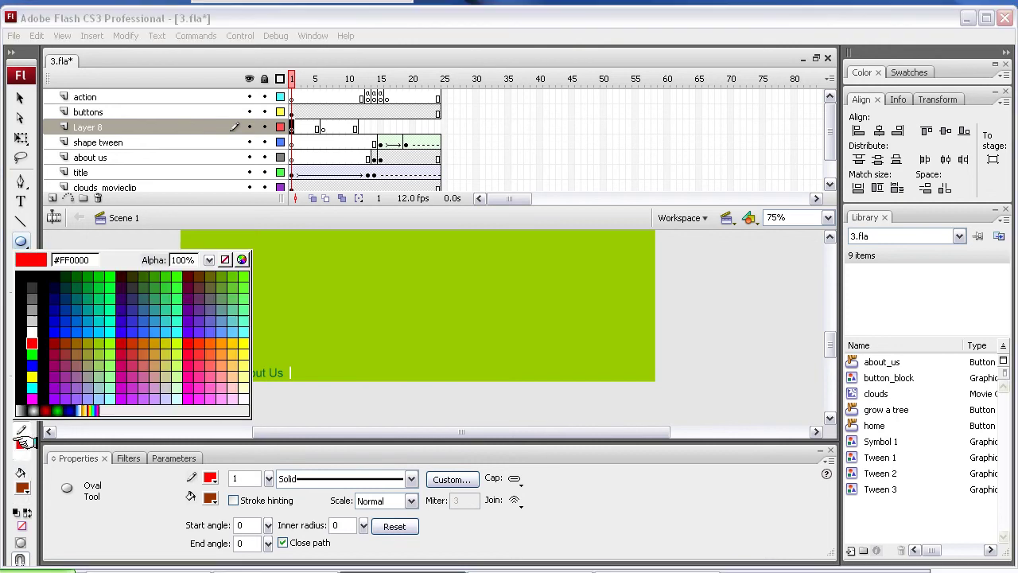
{"action": "left_click", "coordinate": [102, 342]}
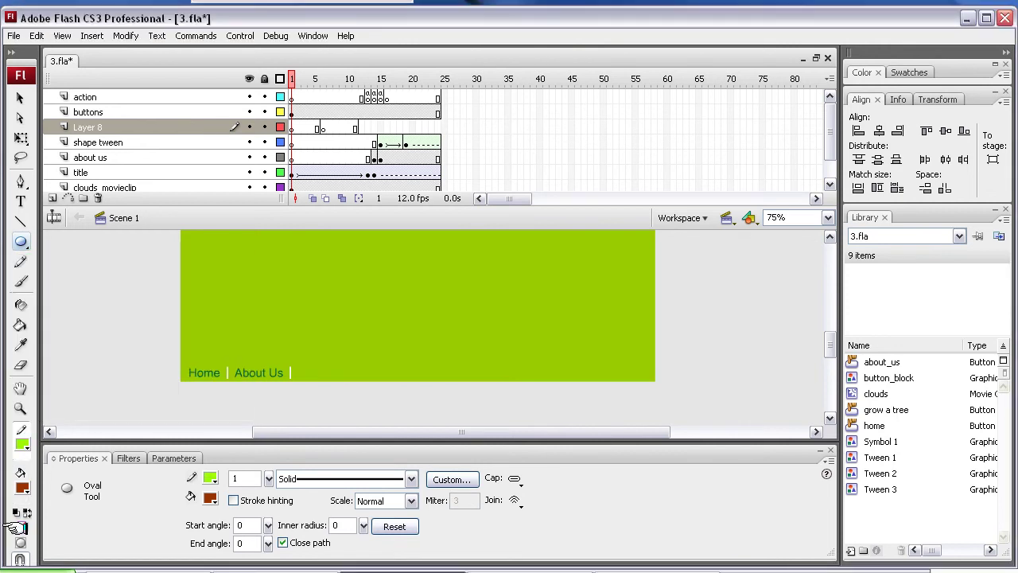
{"action": "left_click", "coordinate": [22, 486]}
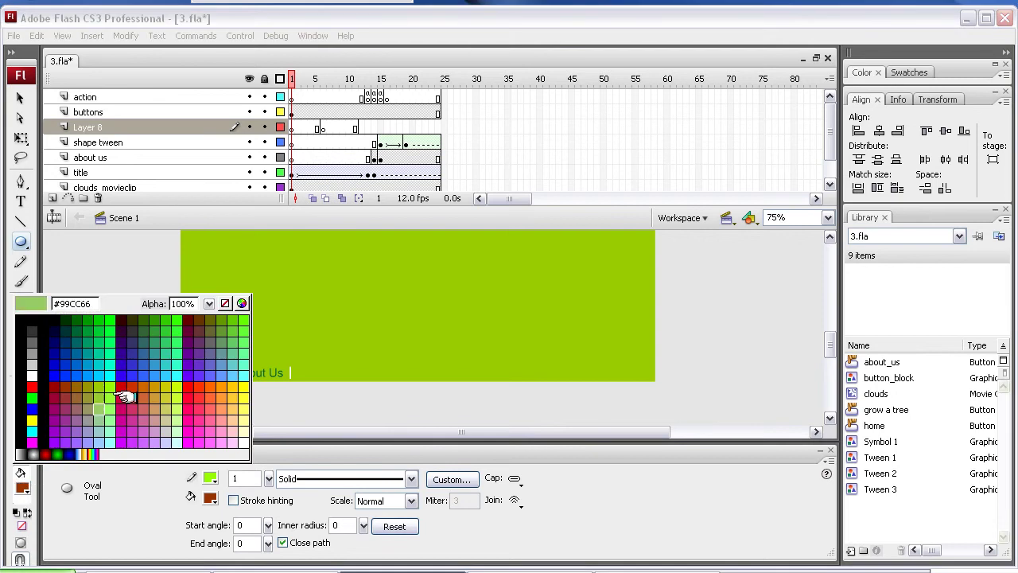
{"action": "left_click", "coordinate": [74, 332]}
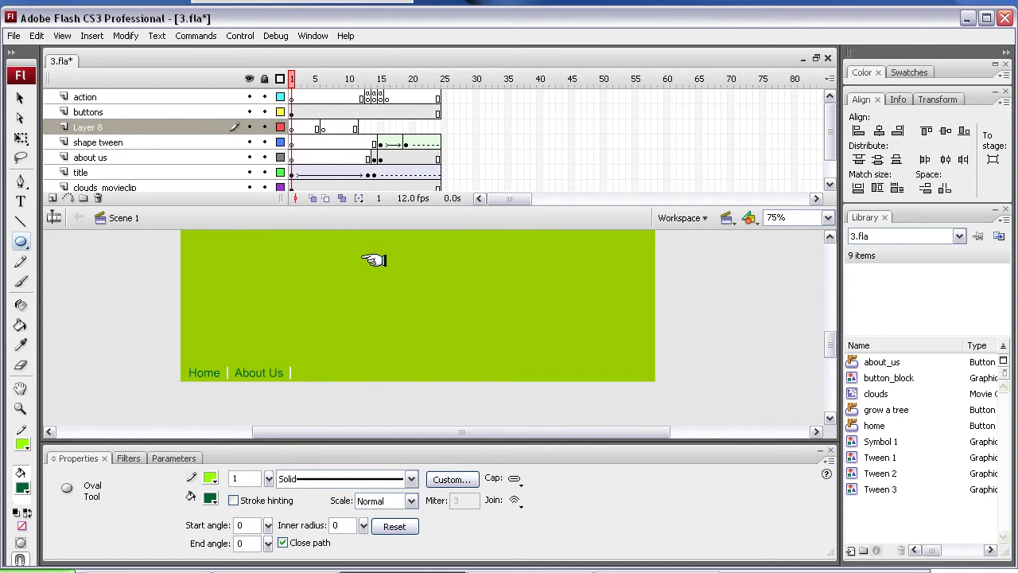
{"action": "left_click_drag", "start_coordinate": [374, 261], "coordinate": [451, 324]}
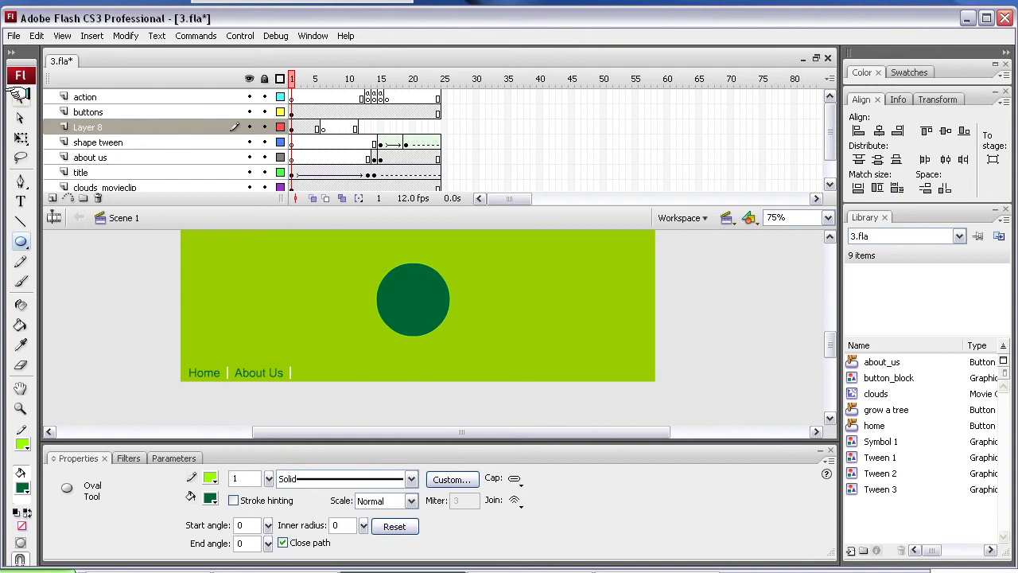
- Copy the whole circle, including its outline, from frame 1 into the blank keyframe at frame 6
{"action": "left_click", "coordinate": [20, 97]}
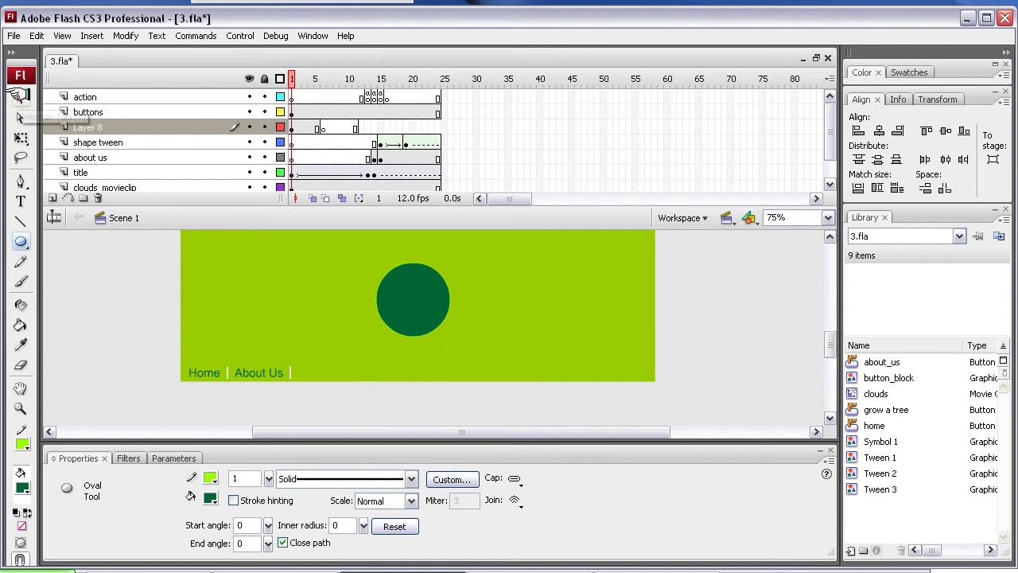
{"action": "left_click", "coordinate": [414, 337]}
{"action": "double_click", "coordinate": [414, 314]}
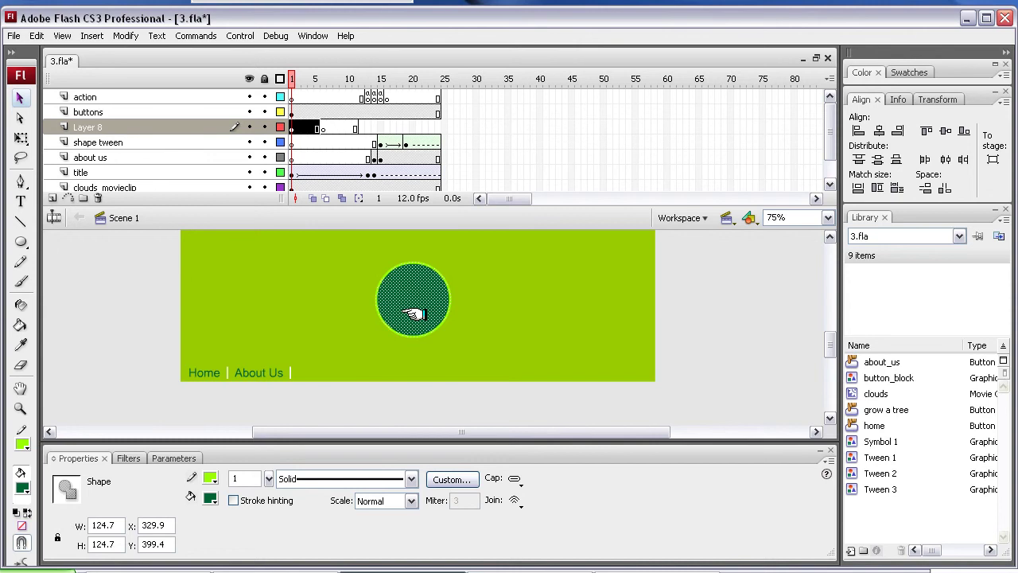
{"action": "left_click", "coordinate": [322, 127]}
{"action": "right_click", "coordinate": [322, 127]}
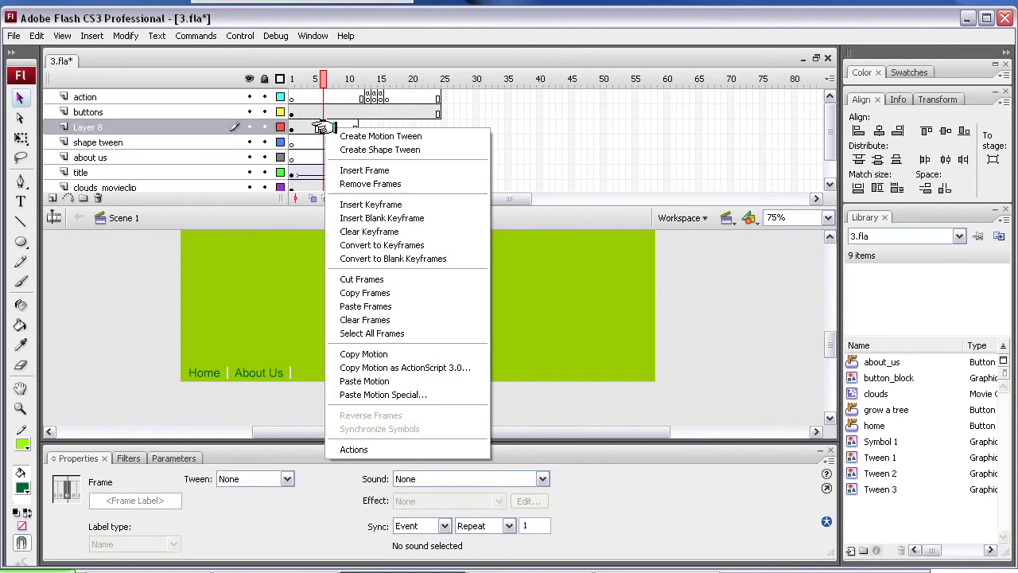
{"action": "left_click", "coordinate": [376, 308]}
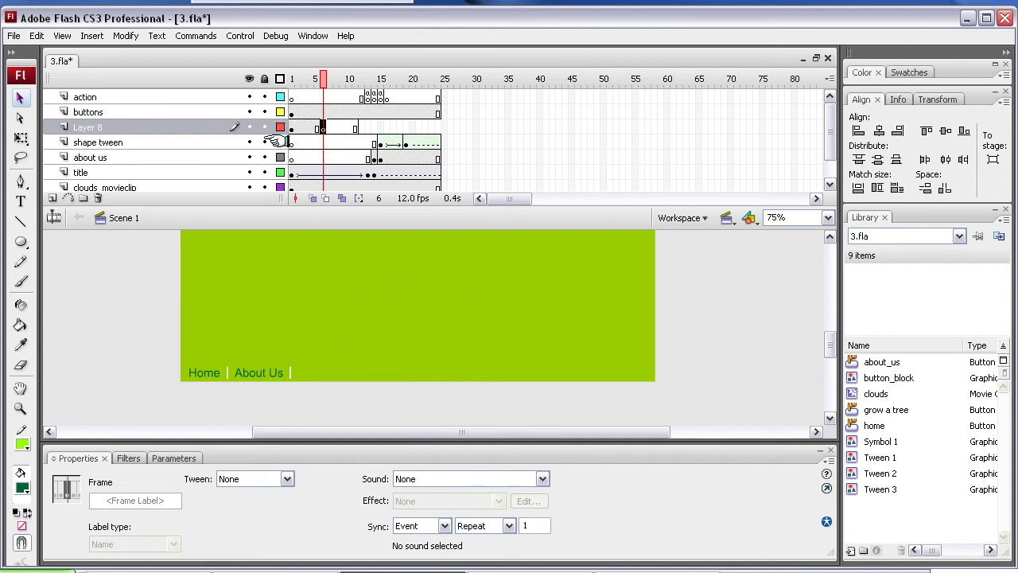
- Move the circle in frame 6 to about X 414.3, Y 383.4, away from its frame 1 position
{"action": "left_click_drag", "start_coordinate": [435, 316], "coordinate": [447, 277]}
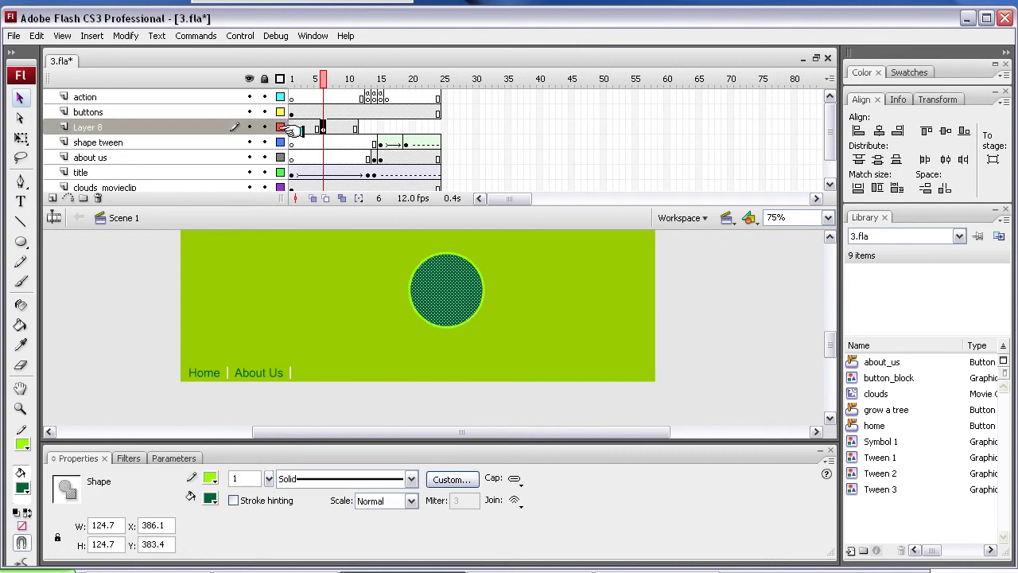
{"action": "left_click", "coordinate": [292, 128]}
{"action": "left_click", "coordinate": [321, 128]}
{"action": "left_click_drag", "start_coordinate": [454, 292], "coordinate": [464, 296]}
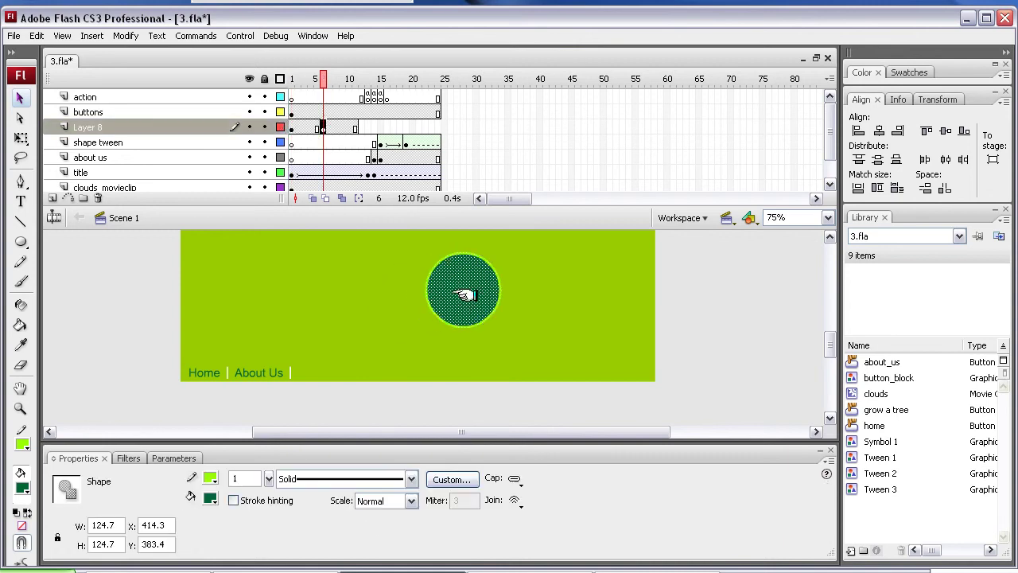
- Give the circle in frame 6 a burnt-orange fill and a white outline 8.75 thick
{"action": "left_click", "coordinate": [23, 487]}
{"action": "left_click", "coordinate": [141, 391]}
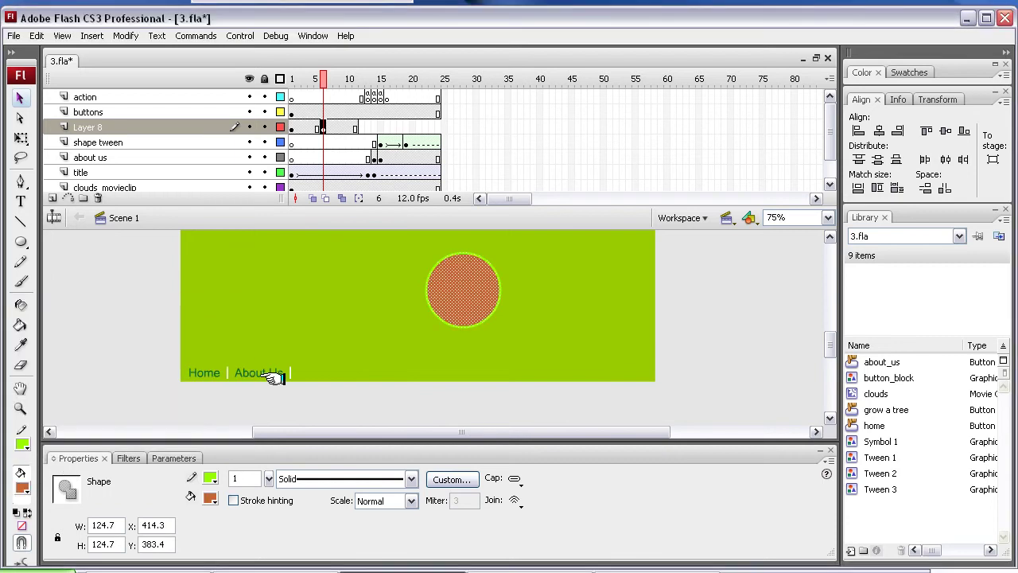
{"action": "left_click", "coordinate": [419, 305]}
{"action": "left_click", "coordinate": [425, 305]}
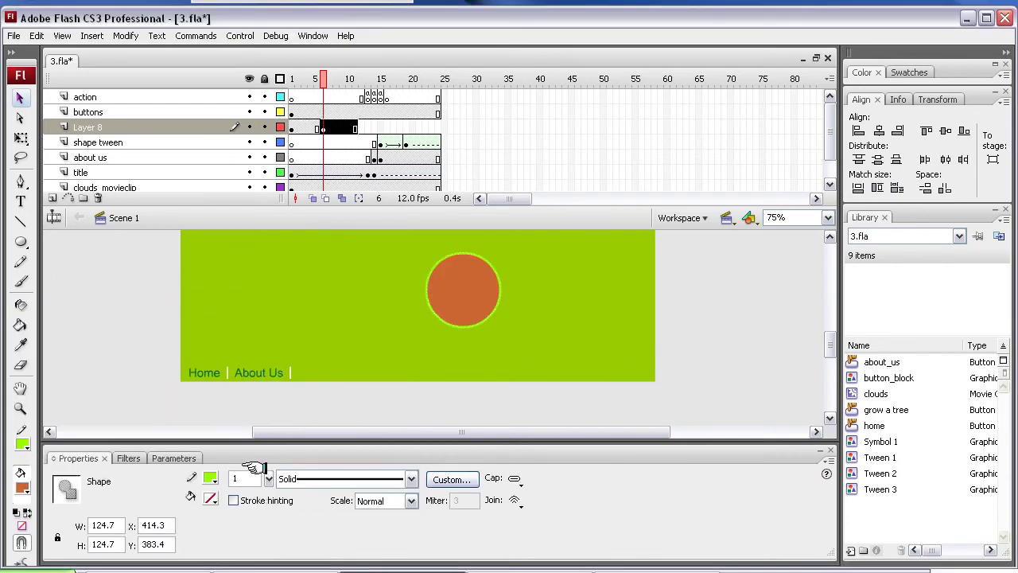
{"action": "left_click_drag", "start_coordinate": [269, 478], "coordinate": [264, 465]}
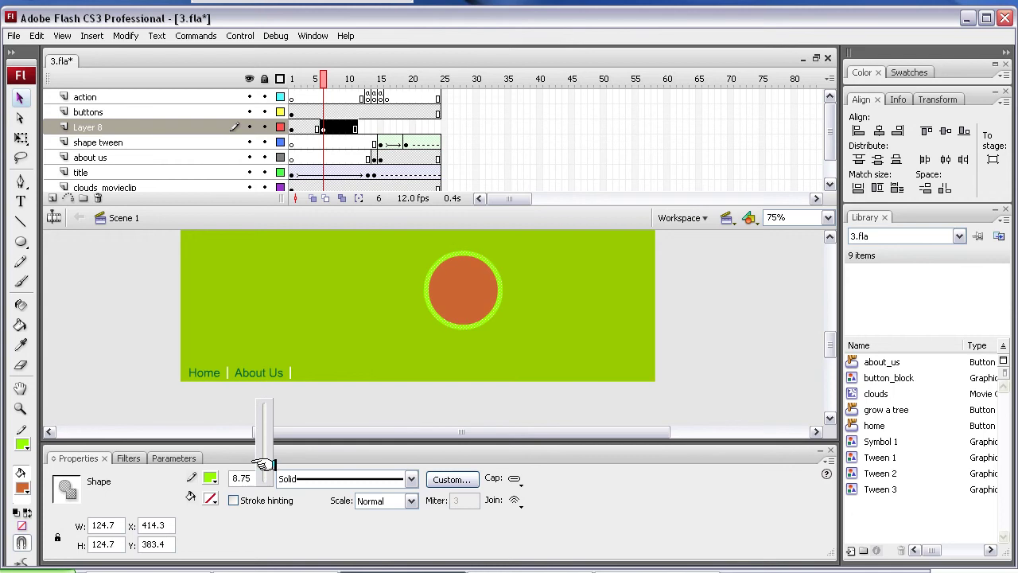
{"action": "left_click", "coordinate": [22, 444]}
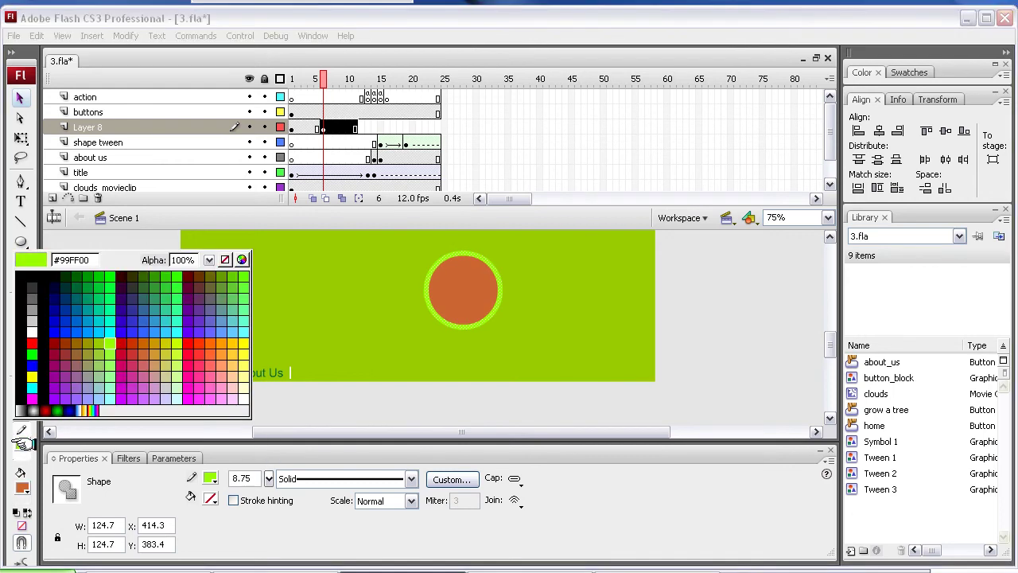
{"action": "left_click", "coordinate": [32, 332]}
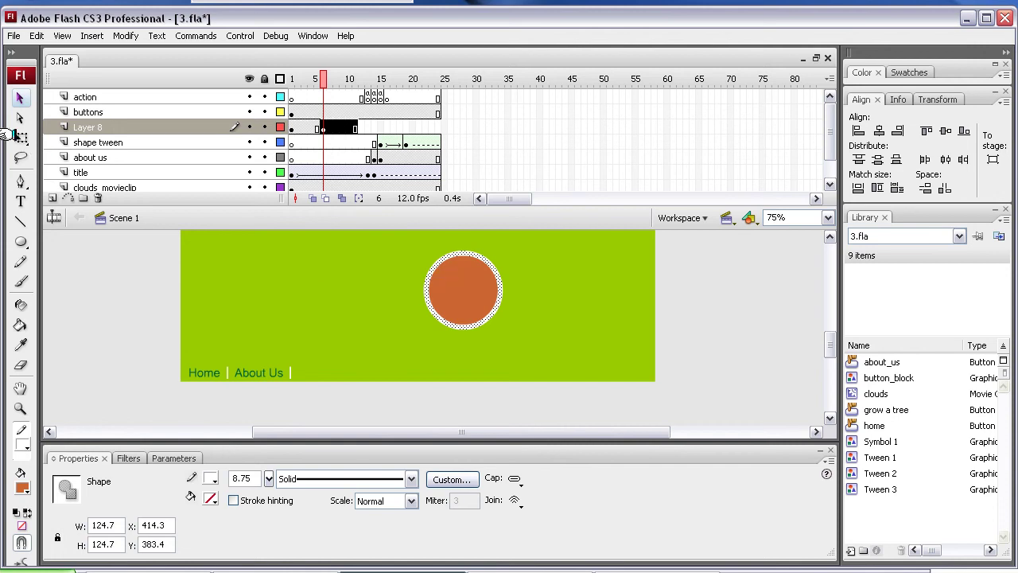
- Squash the orange circle in frame 6 of Layer 8 vertically into a flat ellipse about half its height, using Free Transform
{"action": "left_click", "coordinate": [429, 291]}
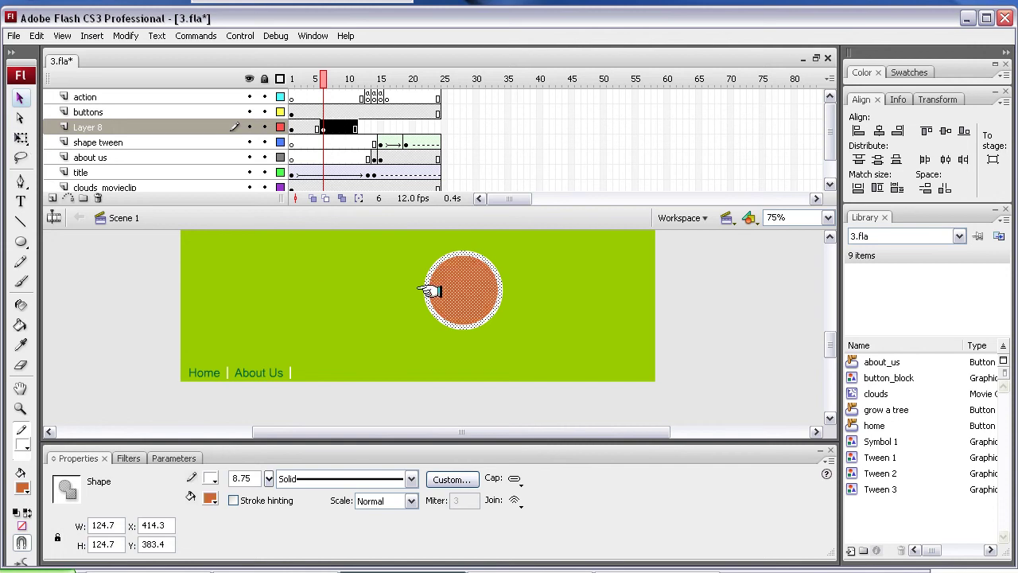
{"action": "left_click", "coordinate": [21, 137]}
{"action": "left_click_drag", "start_coordinate": [464, 253], "coordinate": [464, 283]}
{"action": "left_click_drag", "start_coordinate": [463, 328], "coordinate": [464, 321]}
- Create a shape tween across frames 1 to 11 of Layer 8, spanning the green circle and the orange ellipse
{"action": "left_click", "coordinate": [291, 127]}
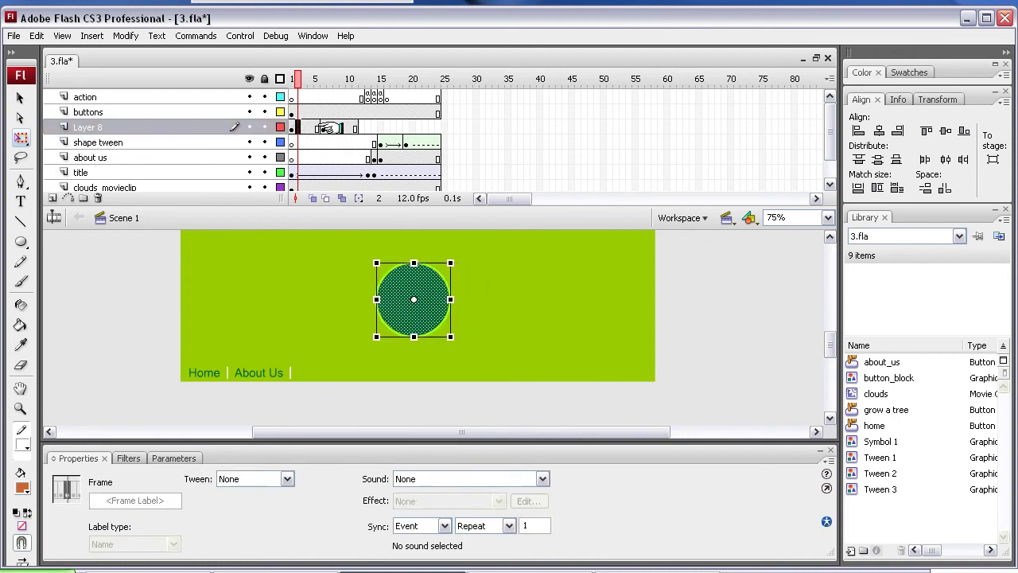
{"action": "left_click", "coordinate": [329, 127]}
{"action": "left_click", "coordinate": [310, 127]}
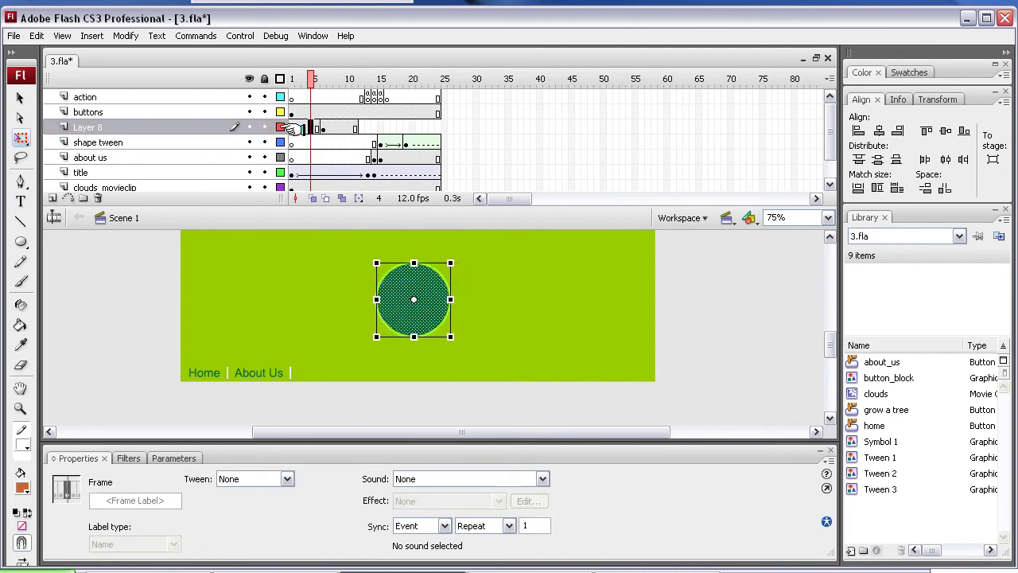
{"action": "left_click", "coordinate": [292, 127]}
{"action": "left_click", "coordinate": [355, 127], "text": "shift"}
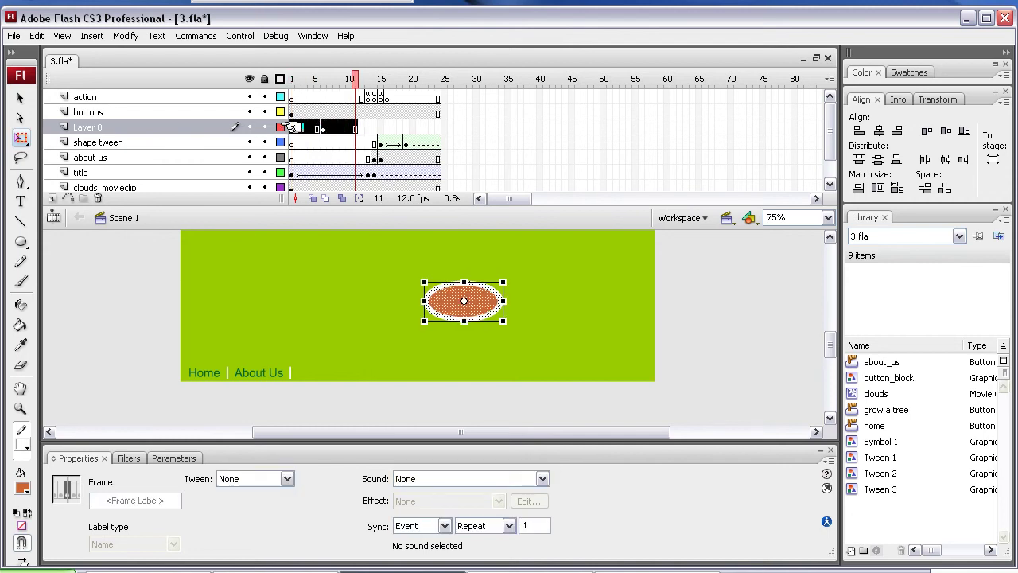
{"action": "left_click", "coordinate": [292, 127]}
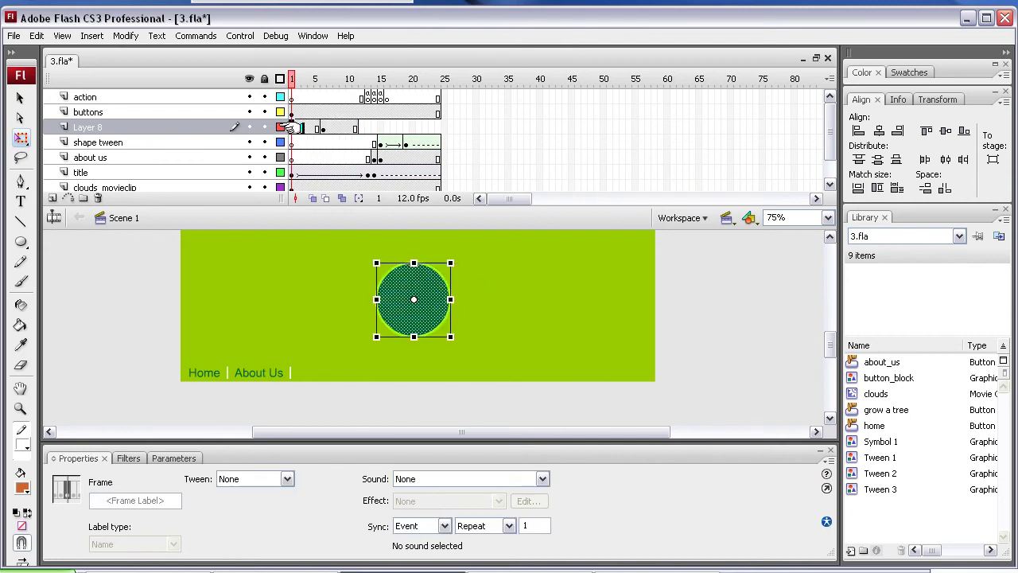
{"action": "left_click", "coordinate": [354, 127]}
{"action": "left_click_drag", "start_coordinate": [354, 128], "coordinate": [295, 127]}
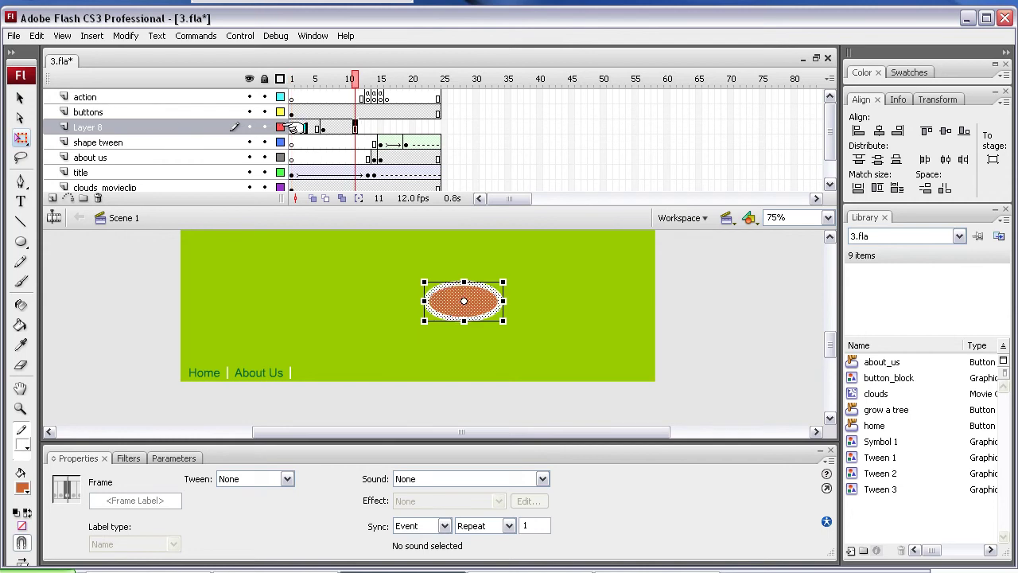
{"action": "left_click", "coordinate": [292, 127], "text": "shift"}
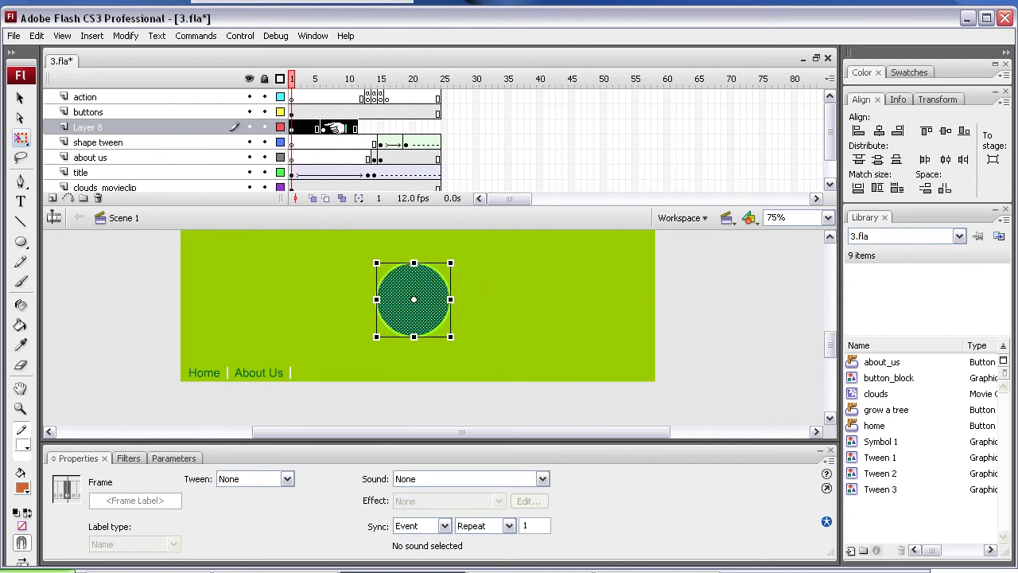
{"action": "right_click", "coordinate": [334, 128]}
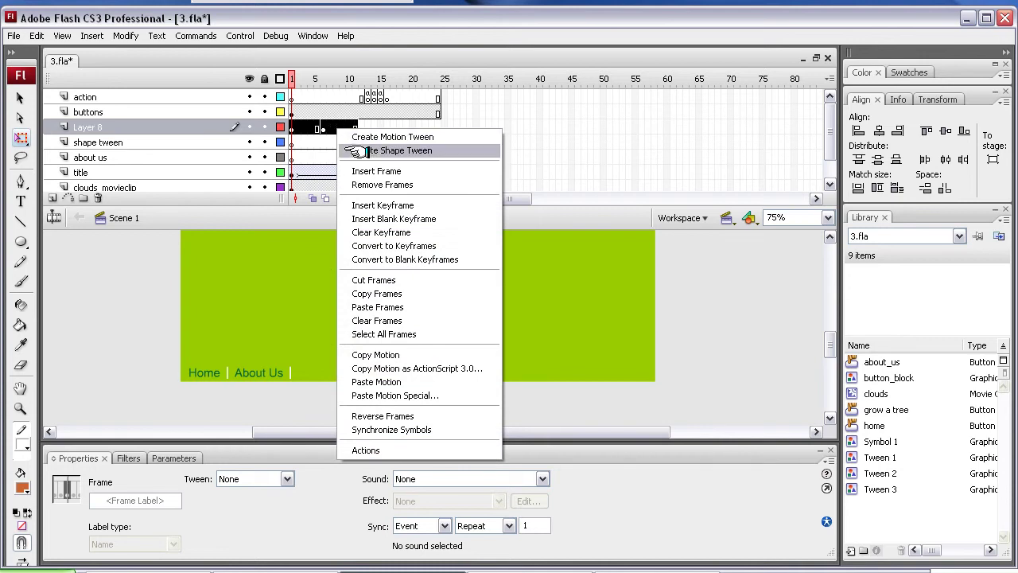
{"action": "left_click", "coordinate": [362, 149]}
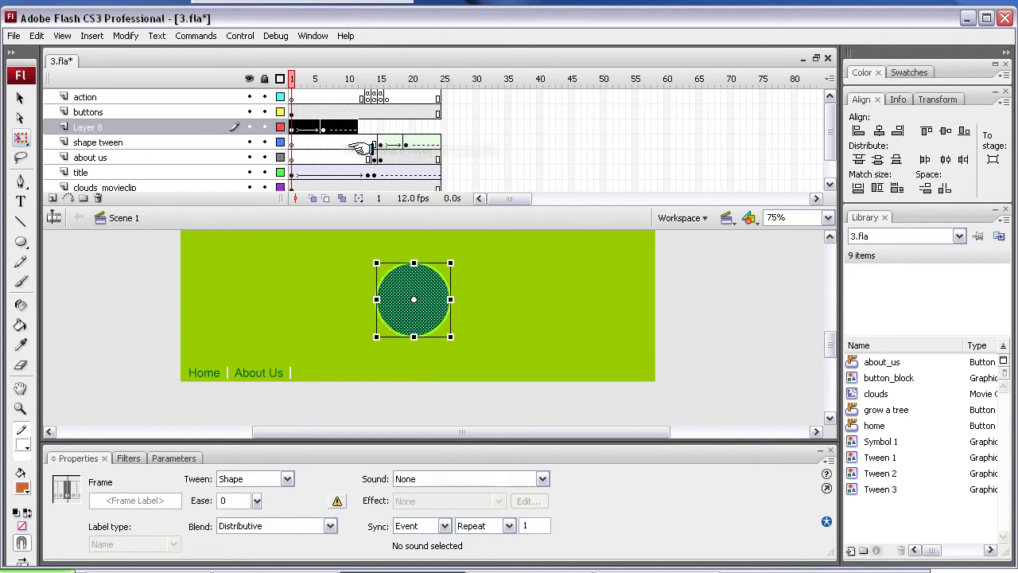
- Play the timeline from frame 1 twice to examine the circle's shape tween
{"action": "left_click", "coordinate": [293, 129]}
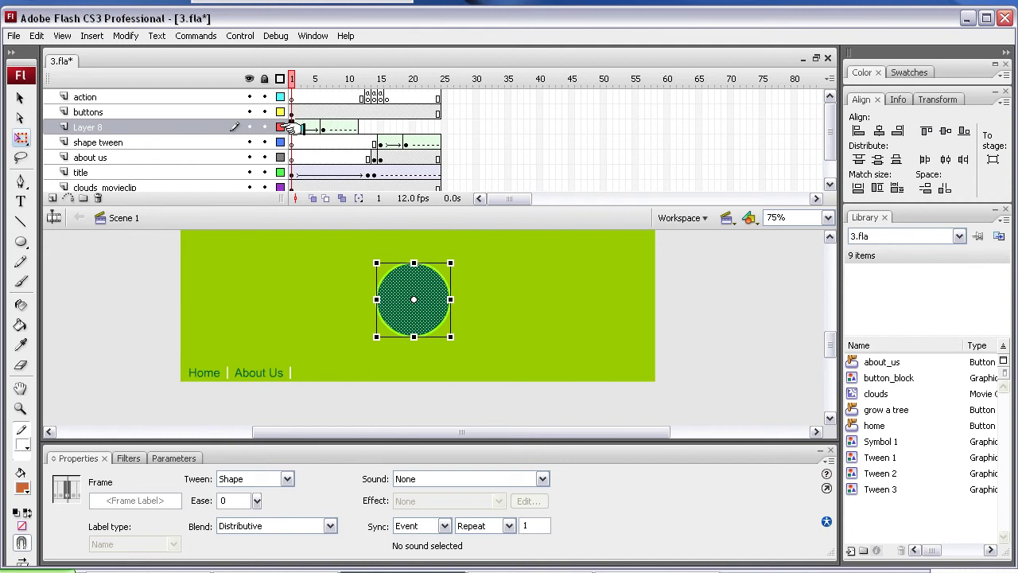
{"action": "key", "text": "Return"}
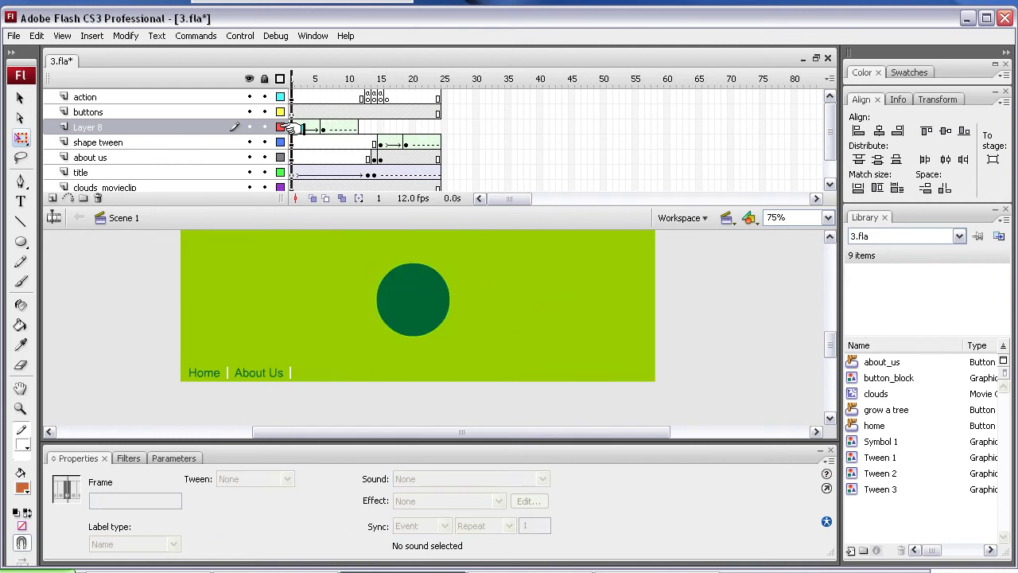
{"action": "left_click", "coordinate": [292, 129]}
{"action": "left_click", "coordinate": [291, 128]}
{"action": "key", "text": "Return"}
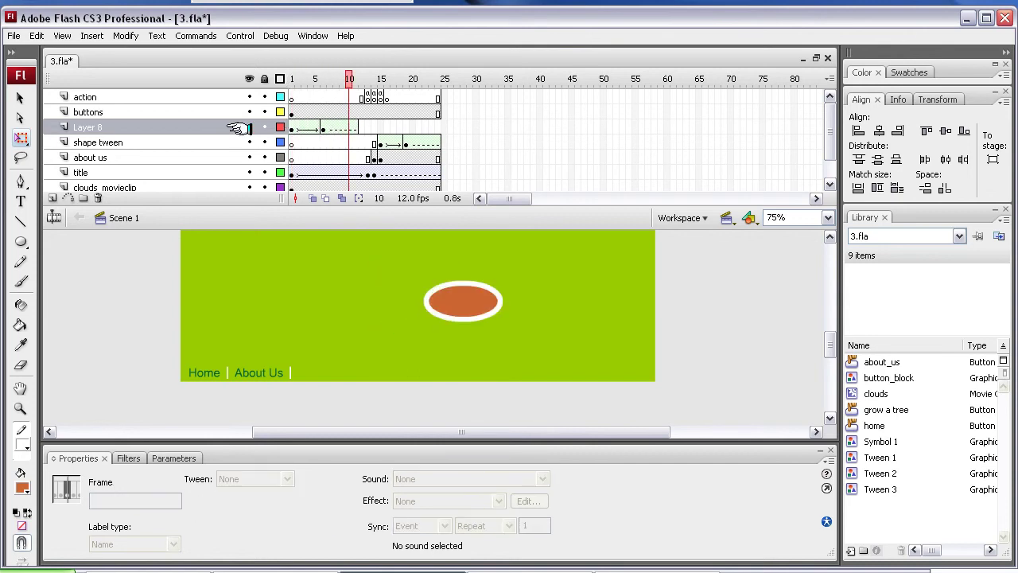
- Delete the example layer, Layer 8, and play back the remaining timeline
{"action": "left_click", "coordinate": [183, 127]}
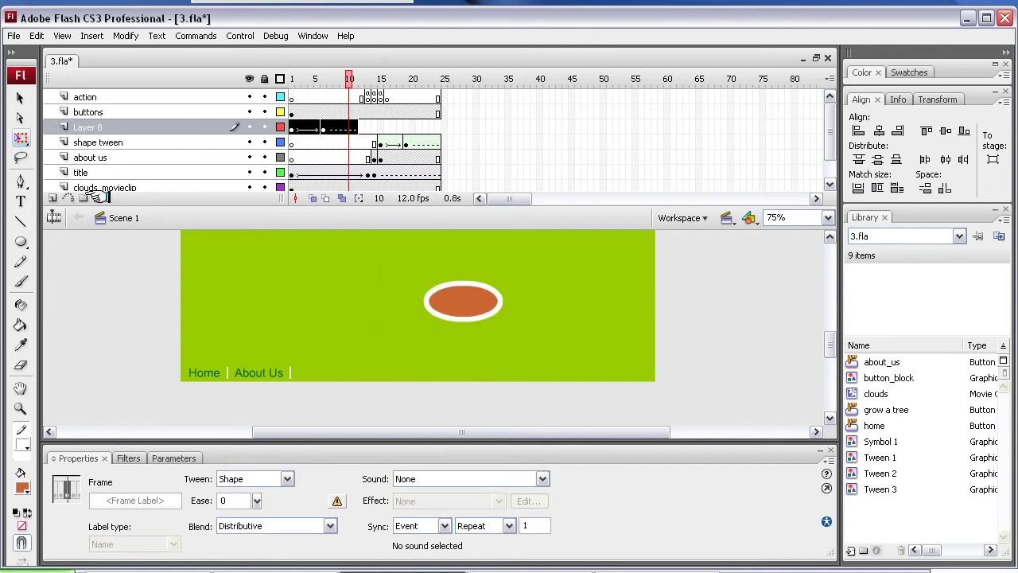
{"action": "left_click", "coordinate": [106, 197]}
{"action": "key", "text": "Return"}
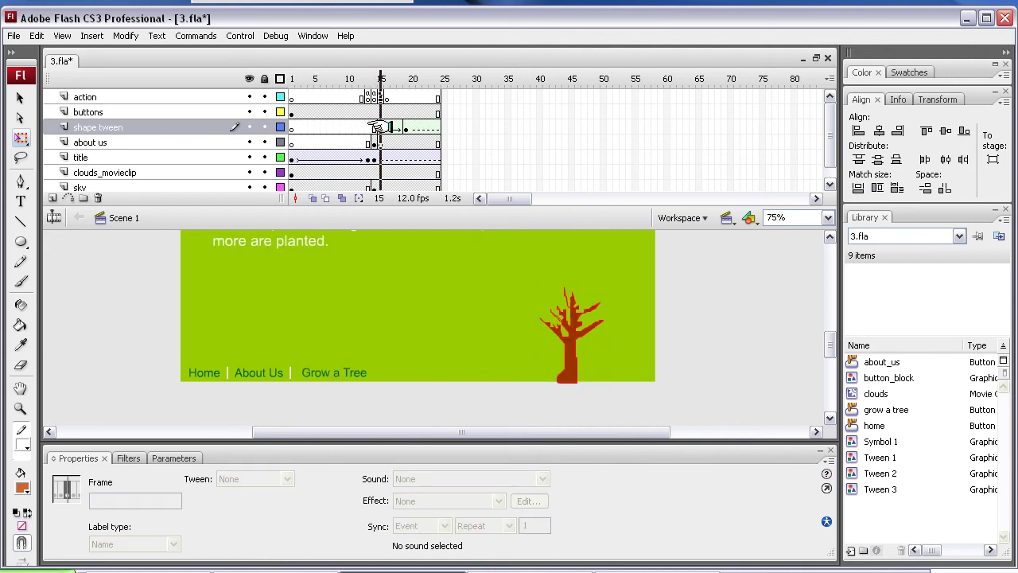
{"action": "double_click", "coordinate": [329, 127]}
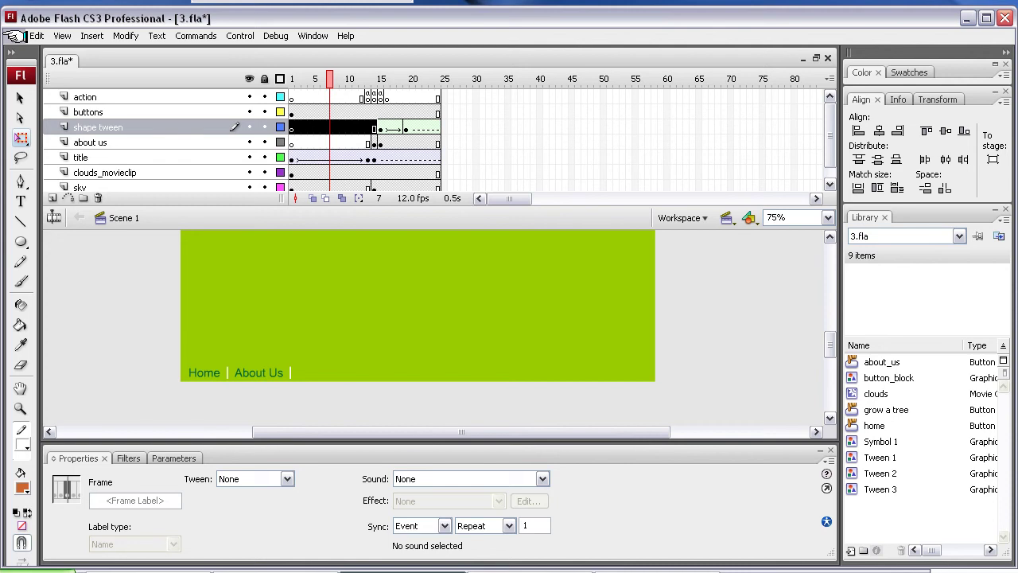
- Preview 4.swf from the ECO-SITE folder in Flash Player and return to the 3.fla document in Flash CS3
{"action": "left_click", "coordinate": [968, 16]}
{"action": "left_click", "coordinate": [493, 310]}
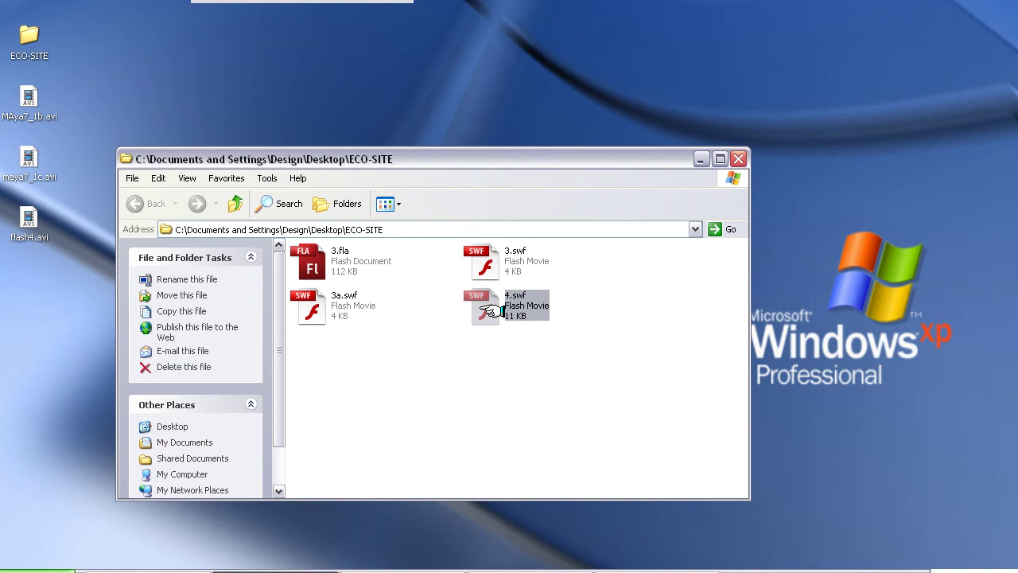
{"action": "double_click", "coordinate": [493, 310]}
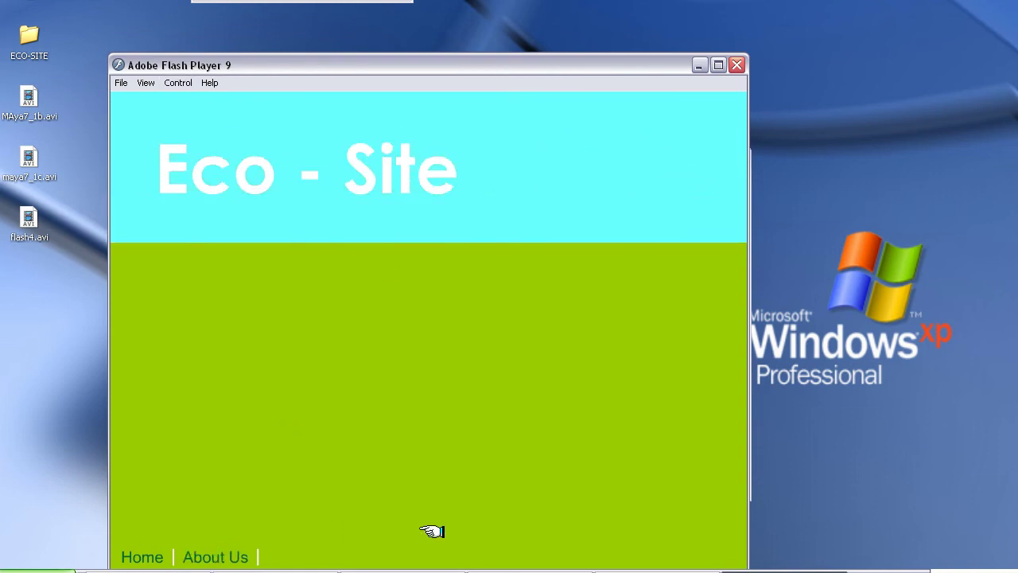
{"action": "left_click", "coordinate": [406, 572]}
{"action": "left_click", "coordinate": [270, 571]}
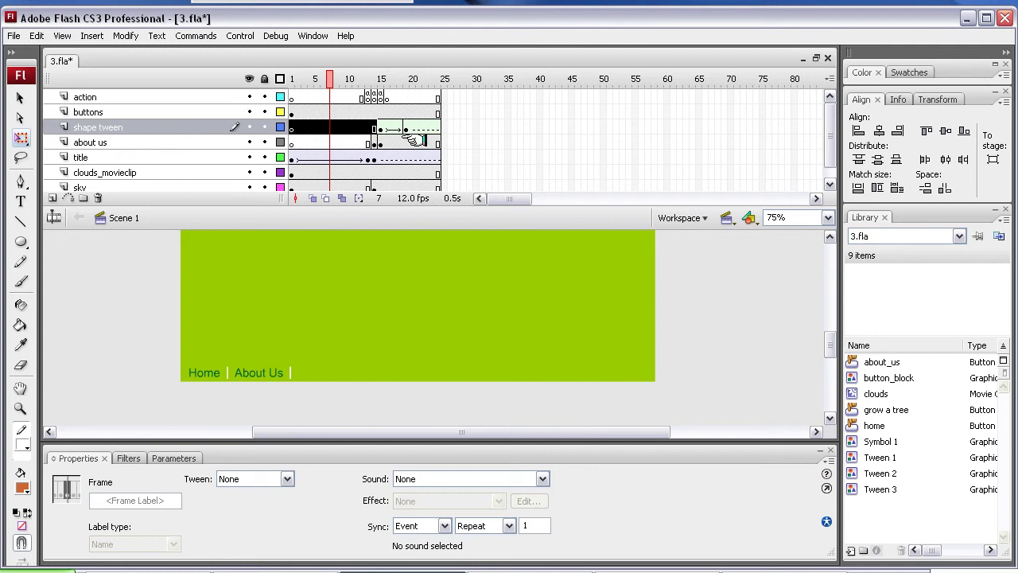
- Examine the tree's shape tween on the shape tween layer by stepping through frames 11 to 18
{"action": "left_click", "coordinate": [400, 127]}
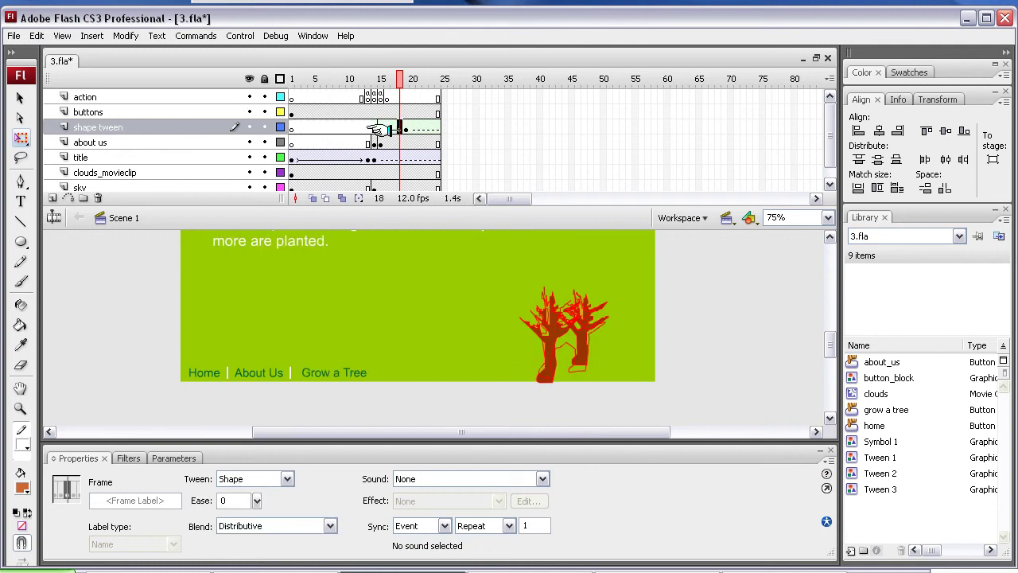
{"action": "left_click", "coordinate": [382, 129]}
{"action": "left_click", "coordinate": [368, 130]}
{"action": "left_click", "coordinate": [356, 129]}
{"action": "left_click", "coordinate": [374, 129]}
{"action": "left_click", "coordinate": [387, 128]}
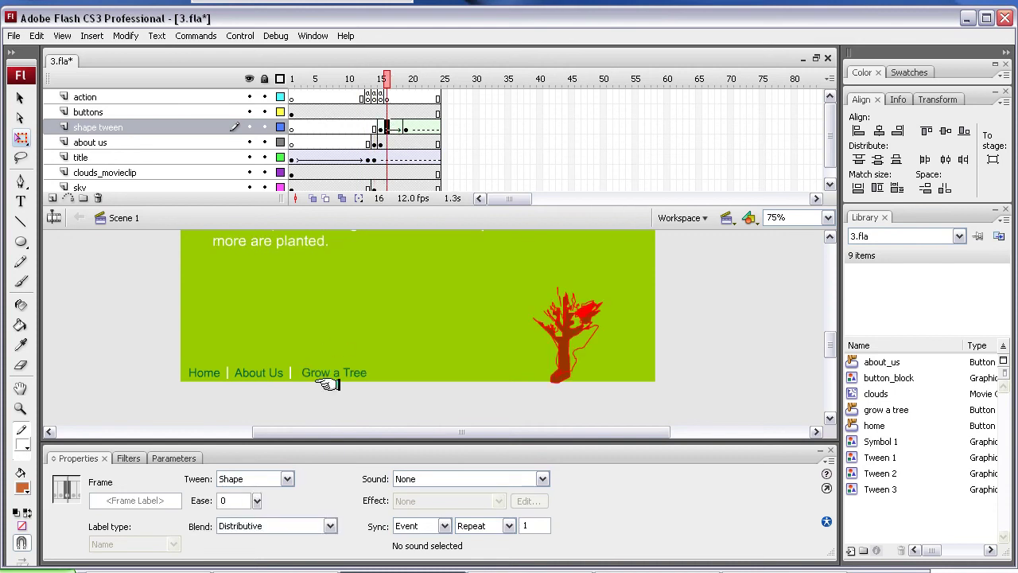
- Copy the Grow a Tree button from the about us layer at frame 16
{"action": "left_click", "coordinate": [316, 373]}
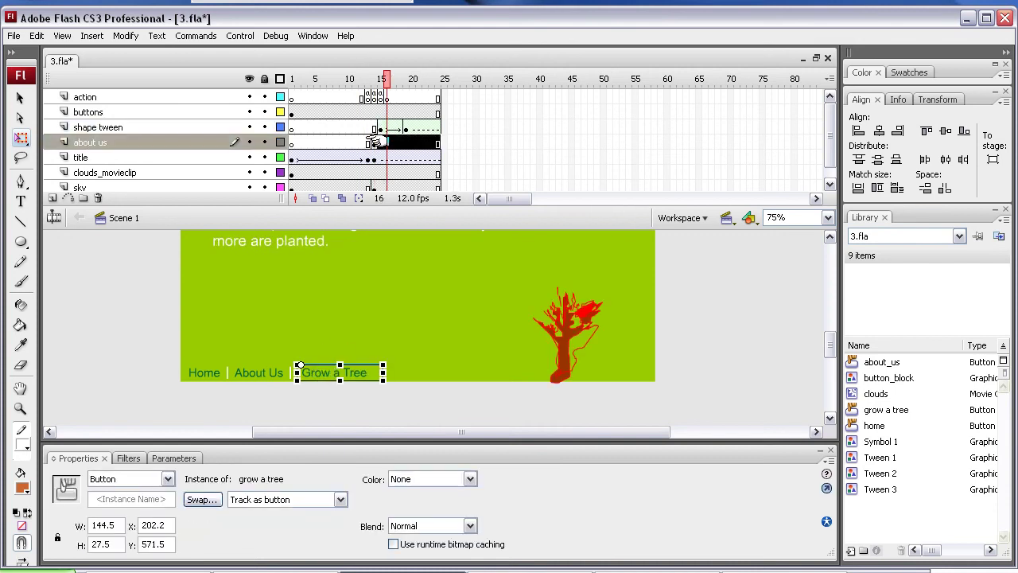
{"action": "right_click", "coordinate": [380, 141]}
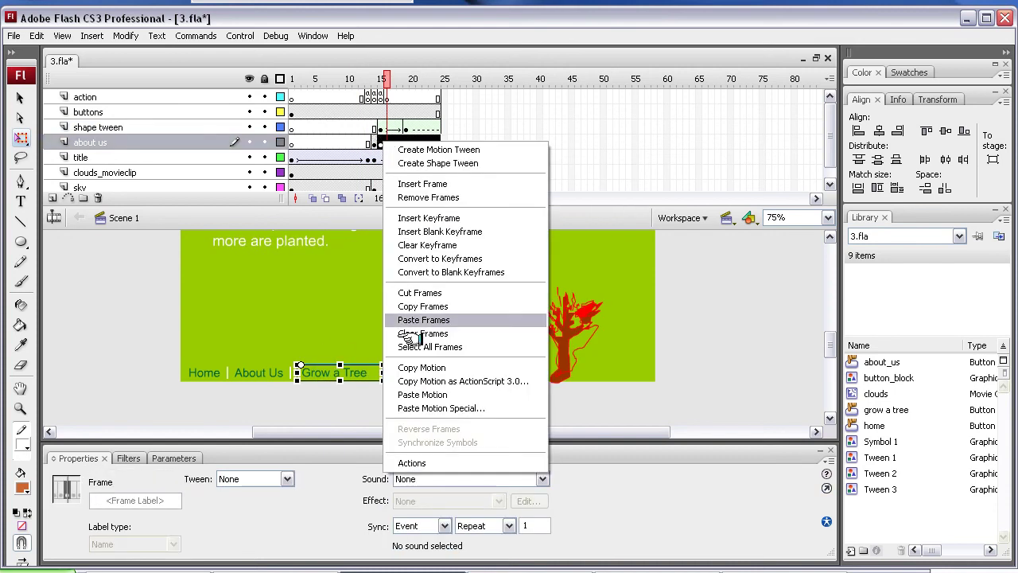
{"action": "left_click", "coordinate": [36, 36]}
{"action": "left_click", "coordinate": [57, 100]}
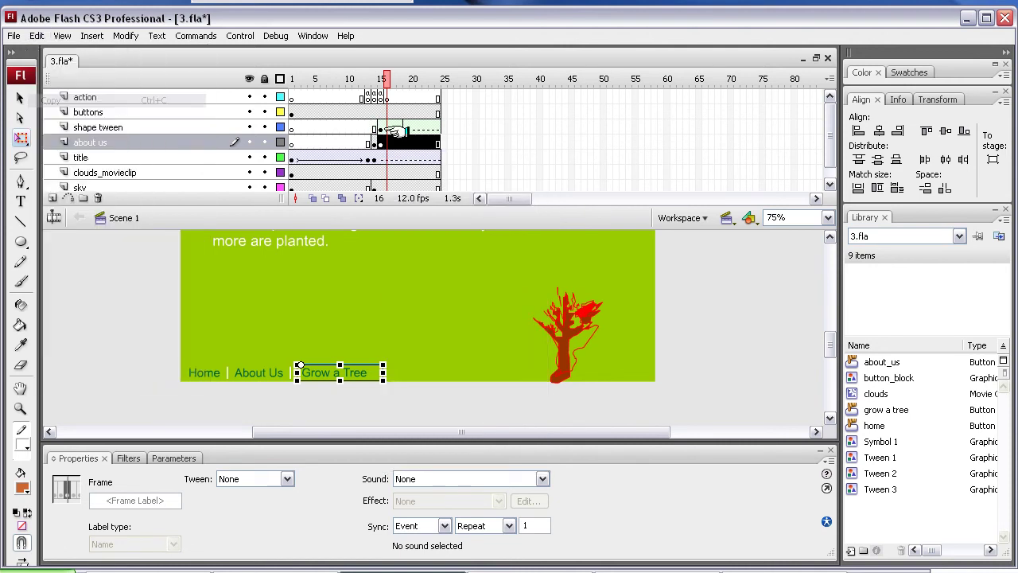
- Paste the Grow a Tree button in place on the buttons layer, with frame 14 as the current frame
{"action": "left_click", "coordinate": [370, 142]}
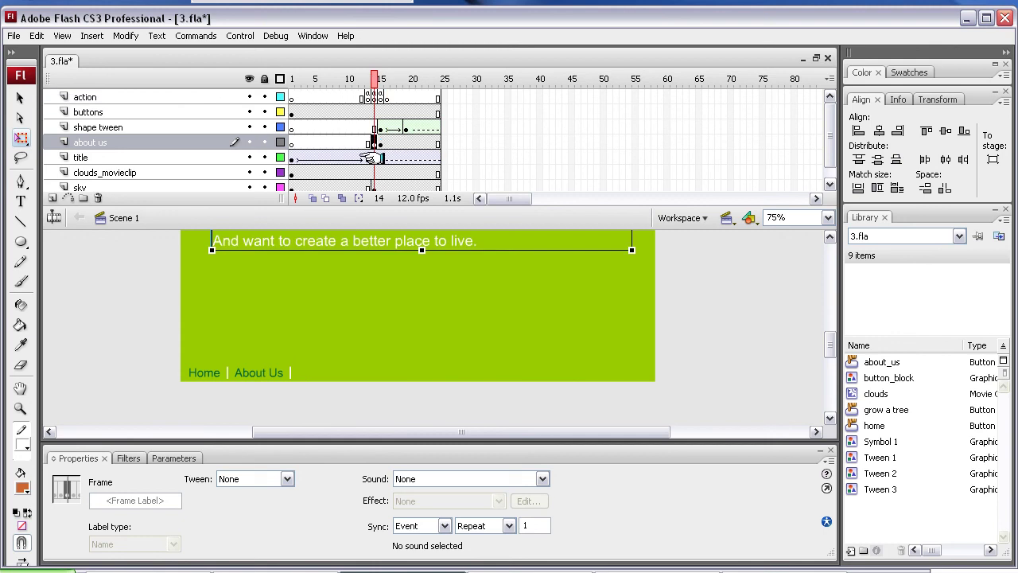
{"action": "left_click", "coordinate": [374, 111]}
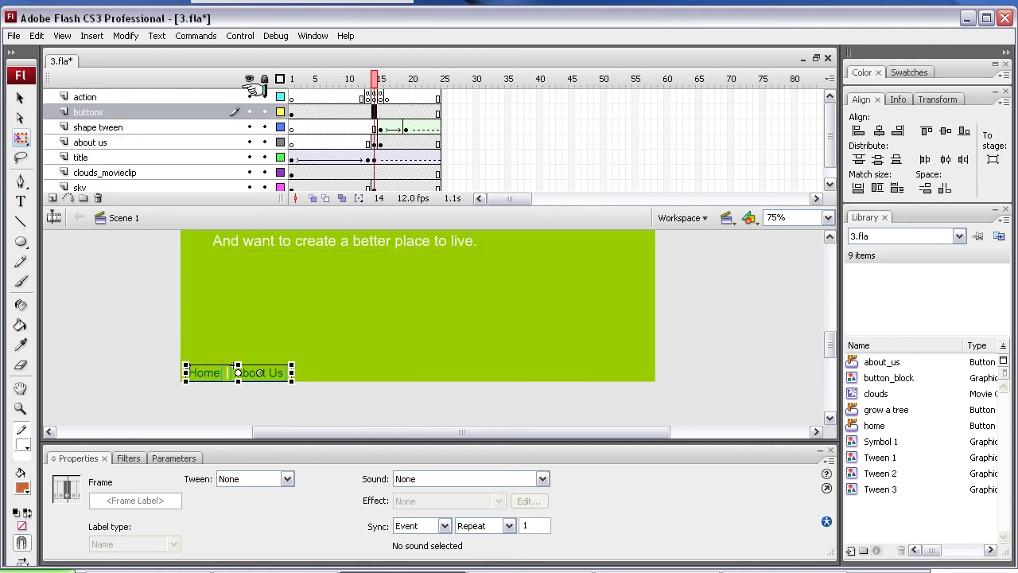
{"action": "left_click", "coordinate": [36, 36]}
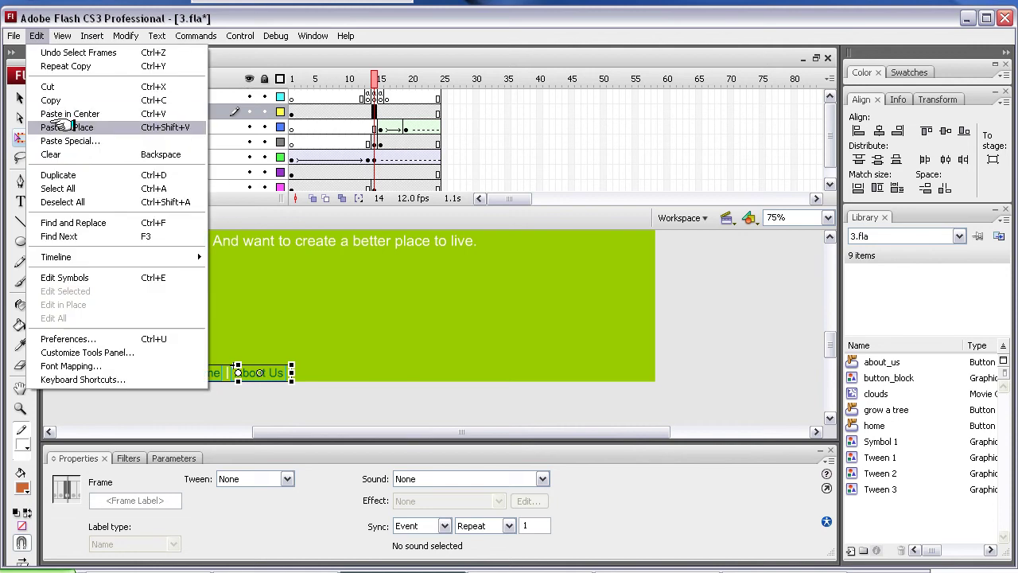
{"action": "left_click", "coordinate": [63, 127]}
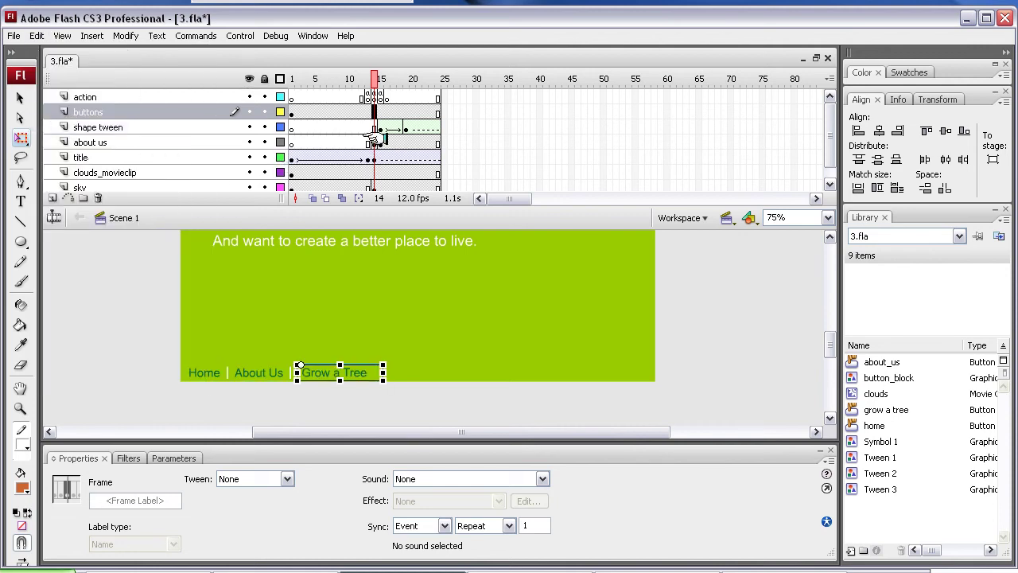
- Lock the buttons layer and single out the original Grow a Tree button on the about us layer, checking the pasted copy at frame 11
{"action": "left_click", "coordinate": [380, 142]}
{"action": "left_click", "coordinate": [364, 393]}
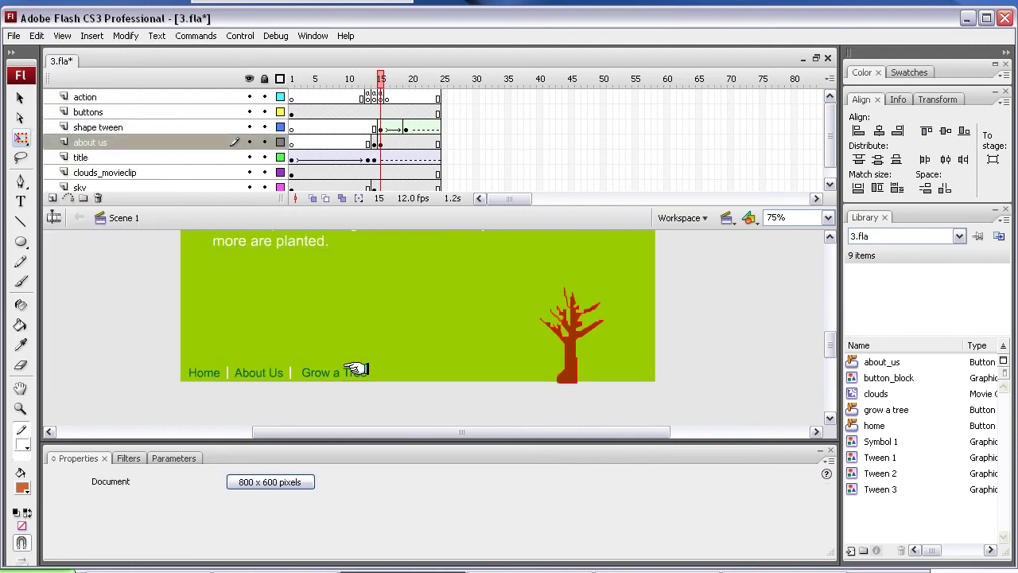
{"action": "left_click", "coordinate": [357, 371]}
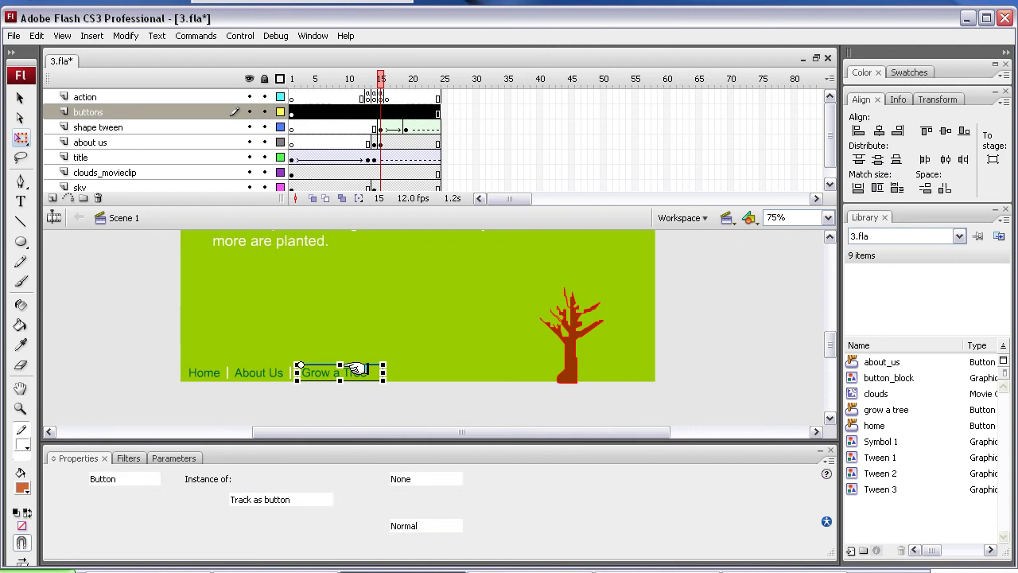
{"action": "left_click", "coordinate": [263, 112]}
{"action": "left_click", "coordinate": [392, 142]}
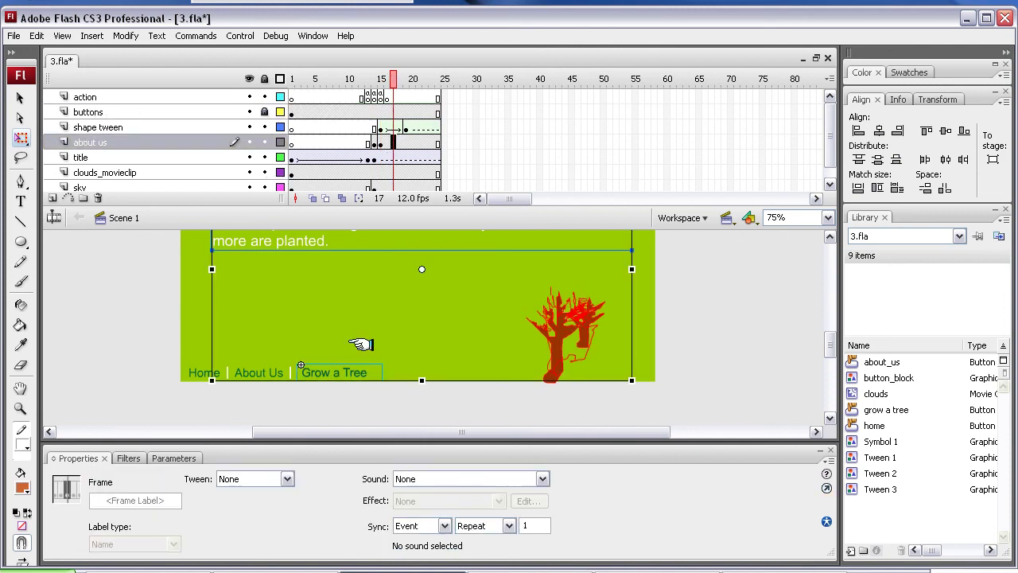
{"action": "left_click", "coordinate": [333, 385]}
{"action": "left_click", "coordinate": [336, 370]}
{"action": "left_click", "coordinate": [334, 387]}
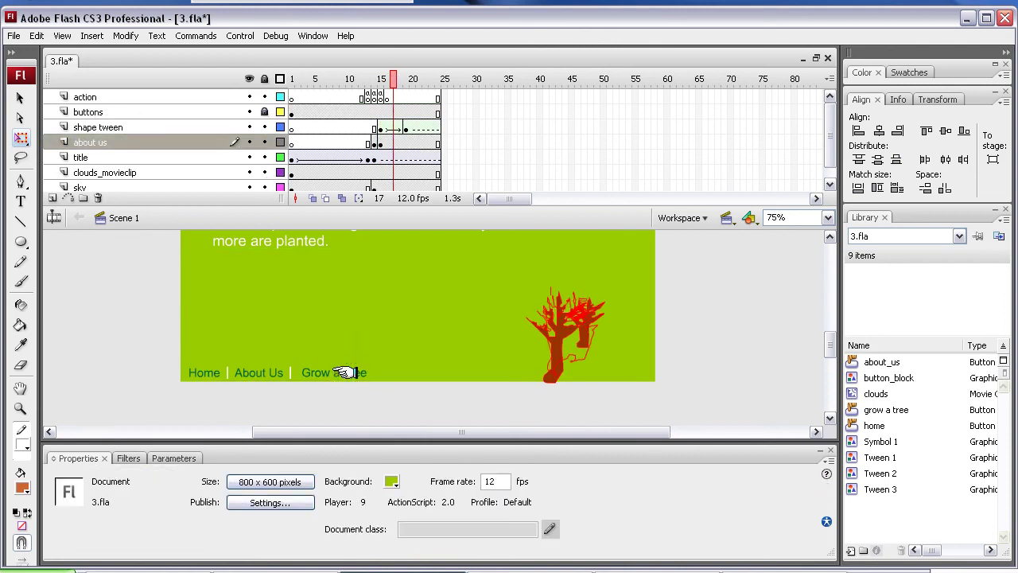
{"action": "left_click", "coordinate": [354, 112]}
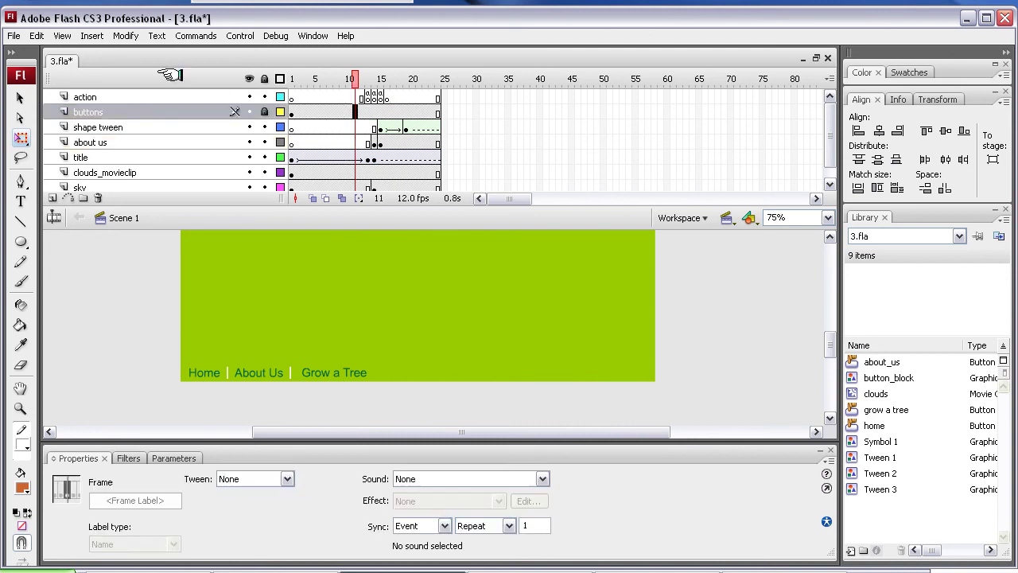
- Export the movie as 4.swf in the ECO-SITE folder, overwriting the existing file and keeping the Flash Player 9 and ActionScript 2.0 settings
{"action": "left_click", "coordinate": [16, 36]}
{"action": "mouse_move", "coordinate": [125, 269]}
{"action": "left_click", "coordinate": [231, 283]}
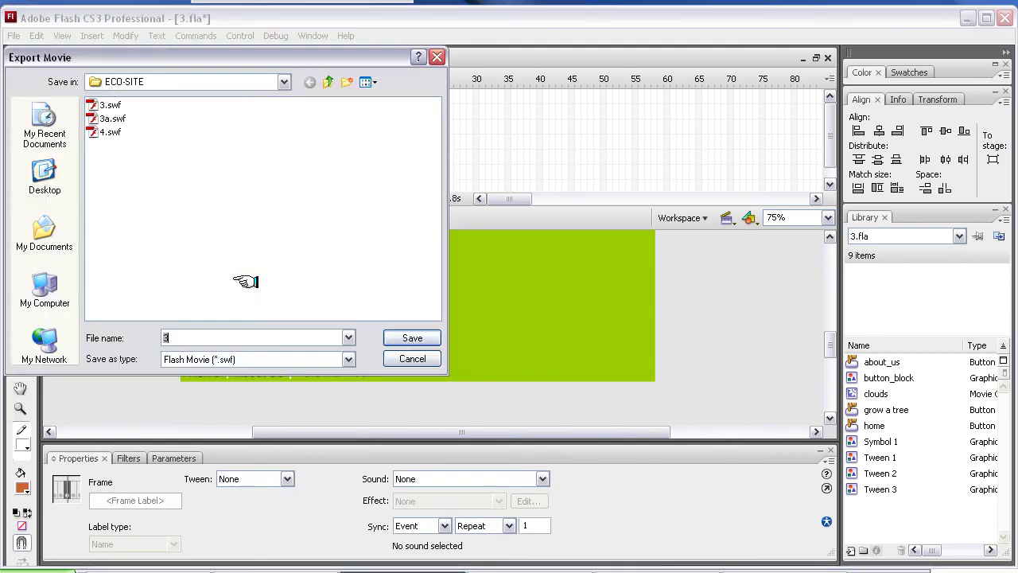
{"action": "type", "text": "4"}
{"action": "left_click", "coordinate": [404, 337]}
{"action": "left_click", "coordinate": [206, 241]}
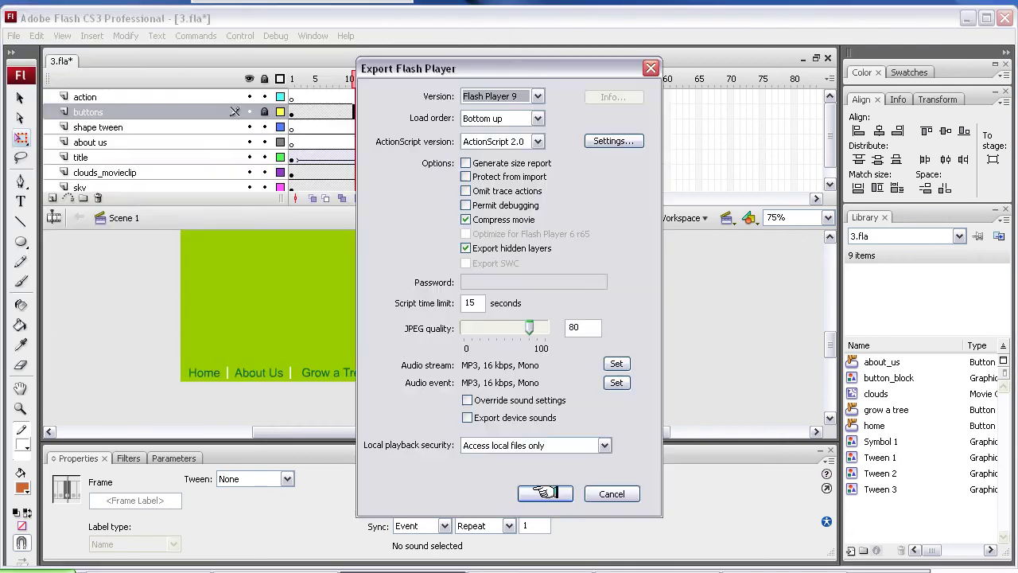
{"action": "left_click", "coordinate": [545, 494]}
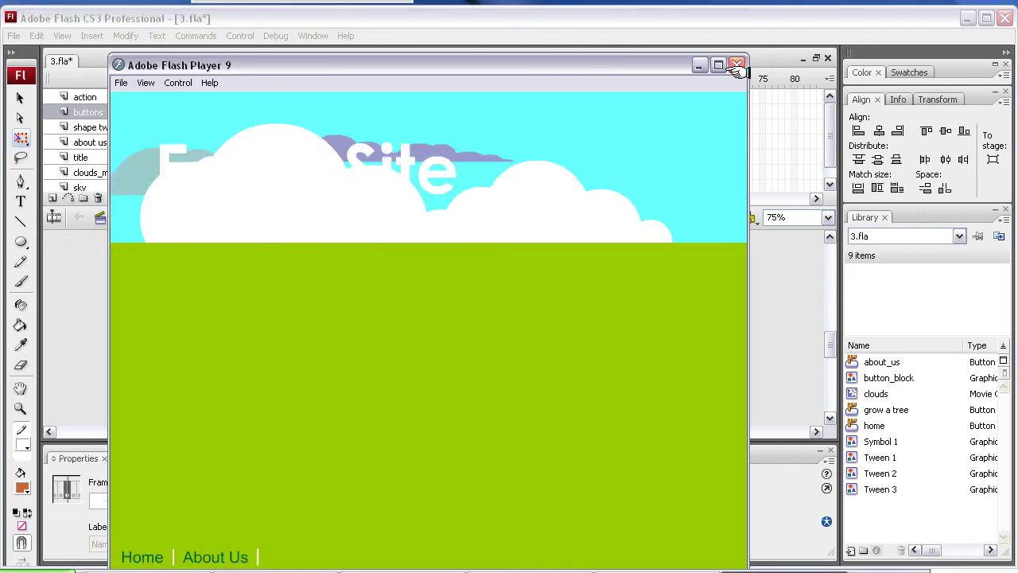
- Switch to the ECO-SITE folder on the desktop and open the exported 4.swf in Adobe Flash Player 9
{"action": "left_click", "coordinate": [737, 66]}
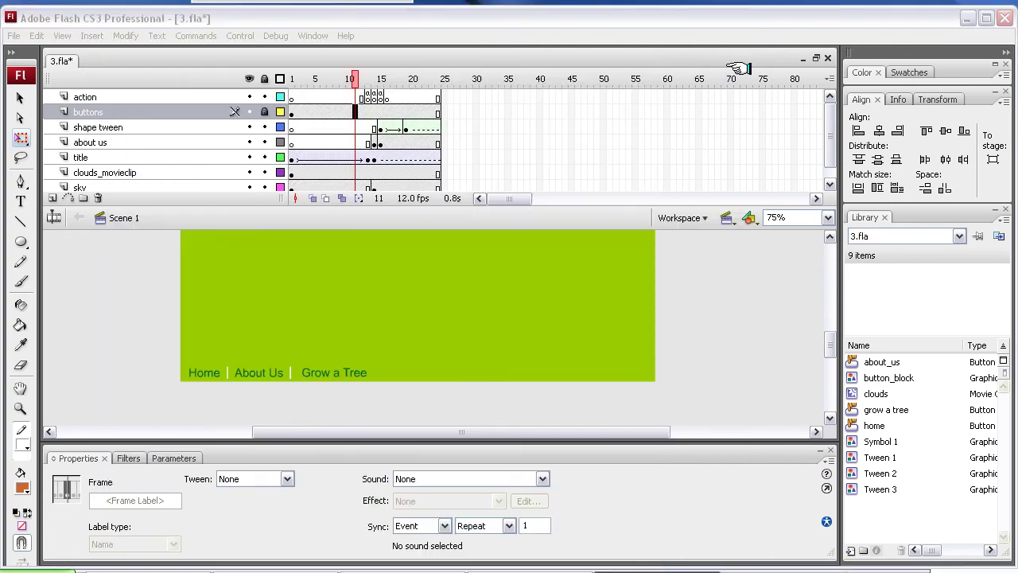
{"action": "left_click", "coordinate": [967, 17]}
{"action": "left_click", "coordinate": [495, 322]}
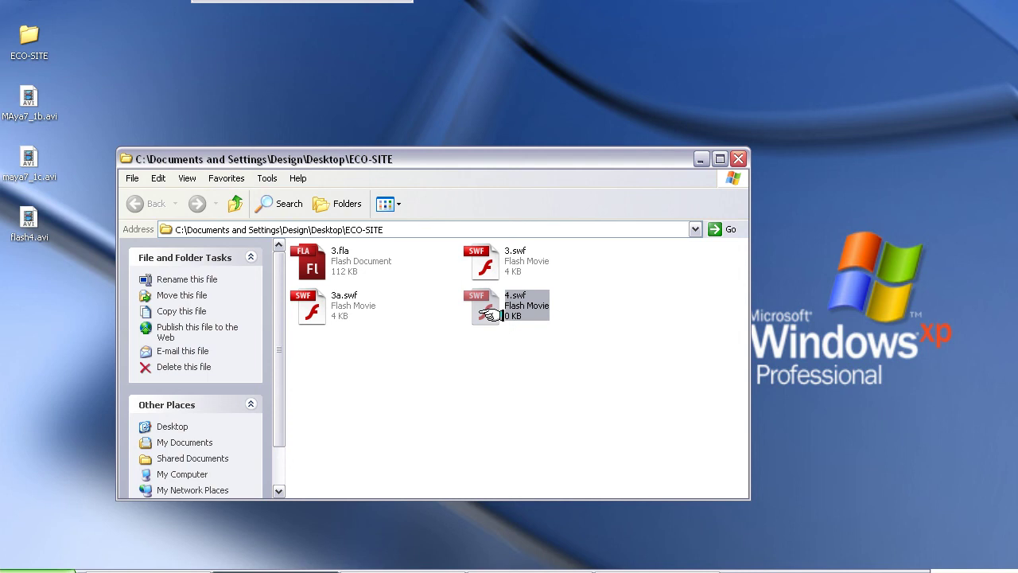
{"action": "double_click", "coordinate": [491, 313]}
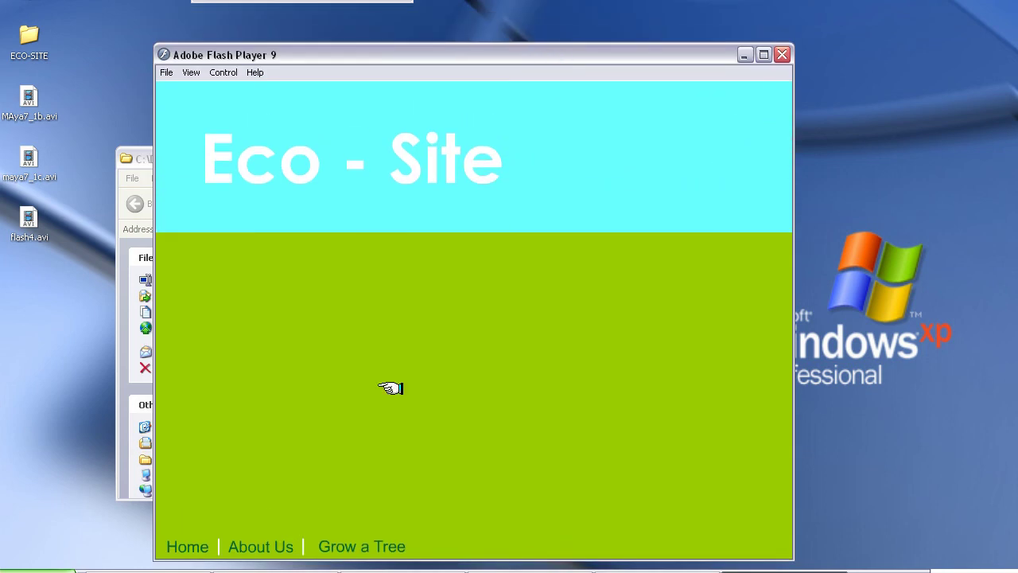
- Test the Grow a Tree, About Us and Home buttons in the playing movie, and close the player
{"action": "left_click", "coordinate": [359, 545]}
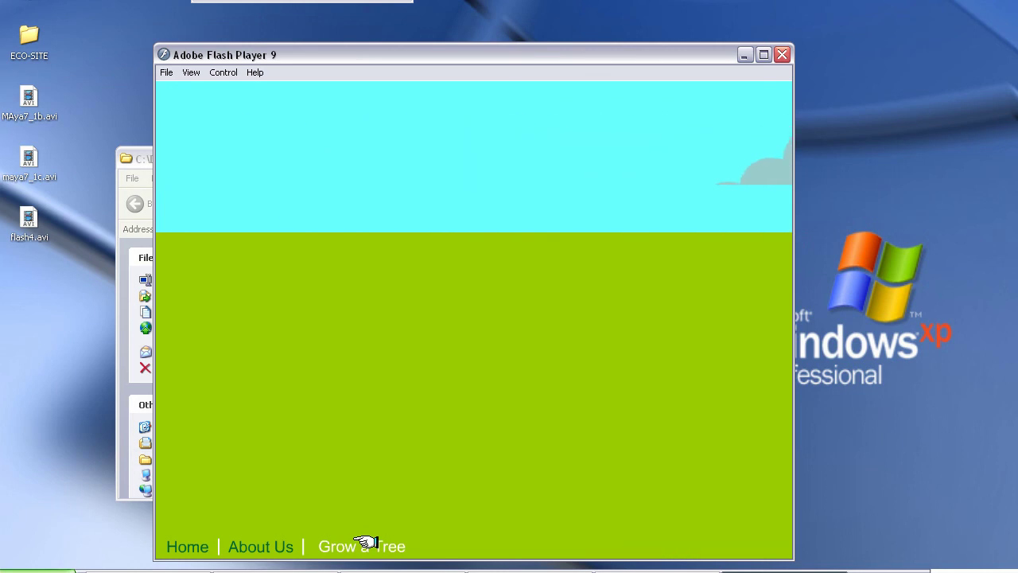
{"action": "left_click", "coordinate": [348, 545]}
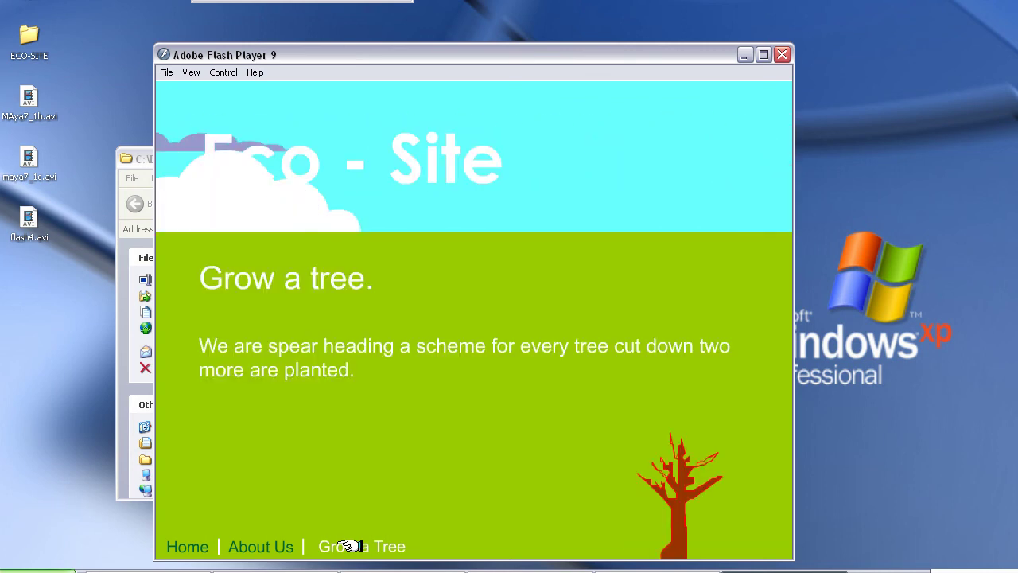
{"action": "left_click", "coordinate": [265, 545]}
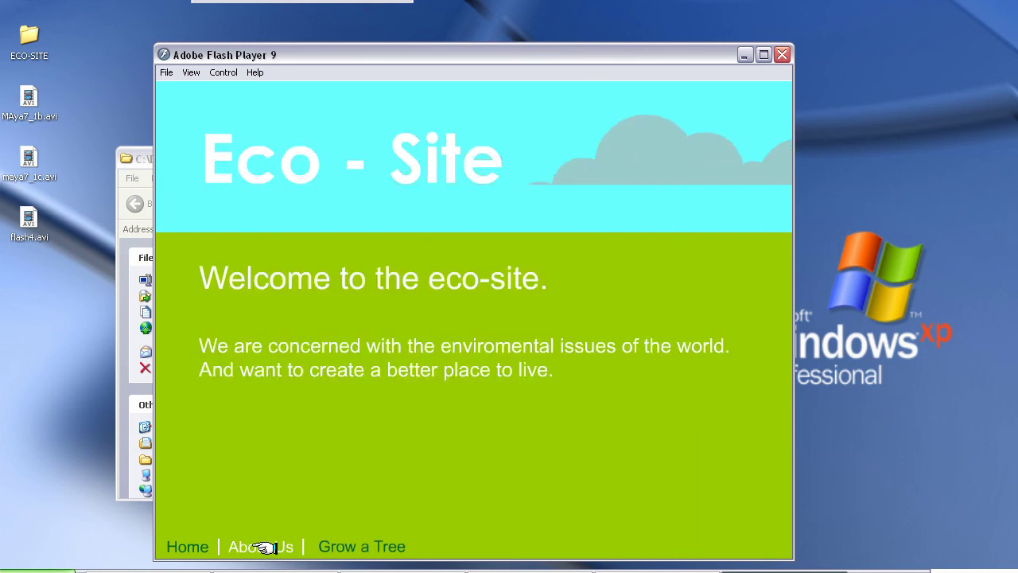
{"action": "left_click", "coordinate": [338, 546]}
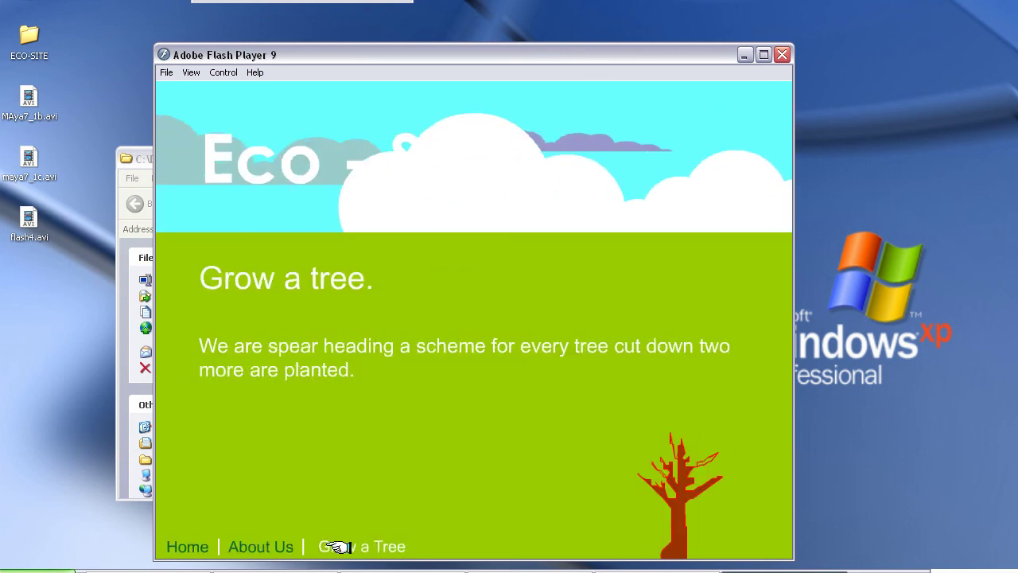
{"action": "left_click", "coordinate": [262, 544]}
{"action": "left_click", "coordinate": [326, 544]}
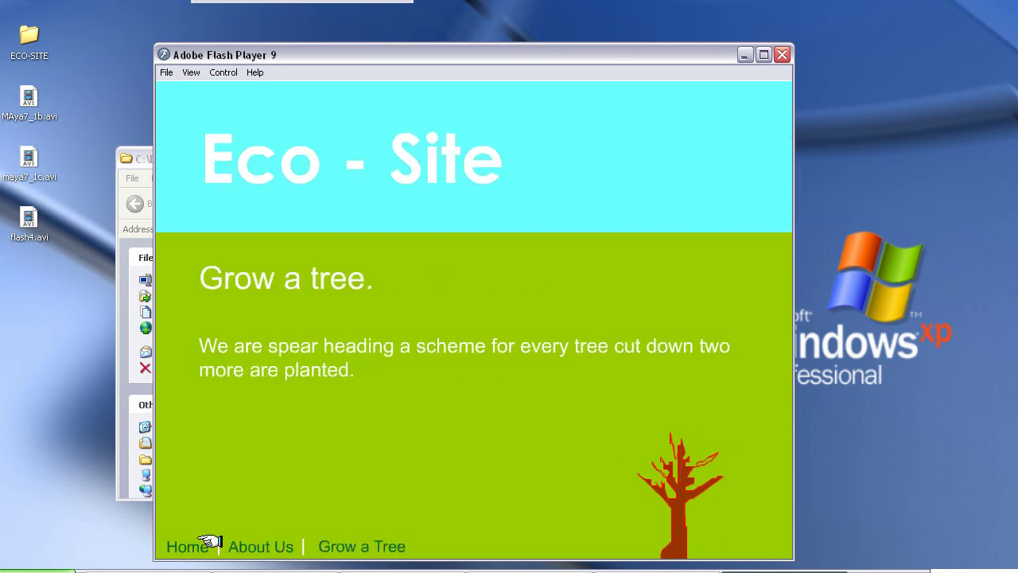
{"action": "left_click", "coordinate": [205, 541]}
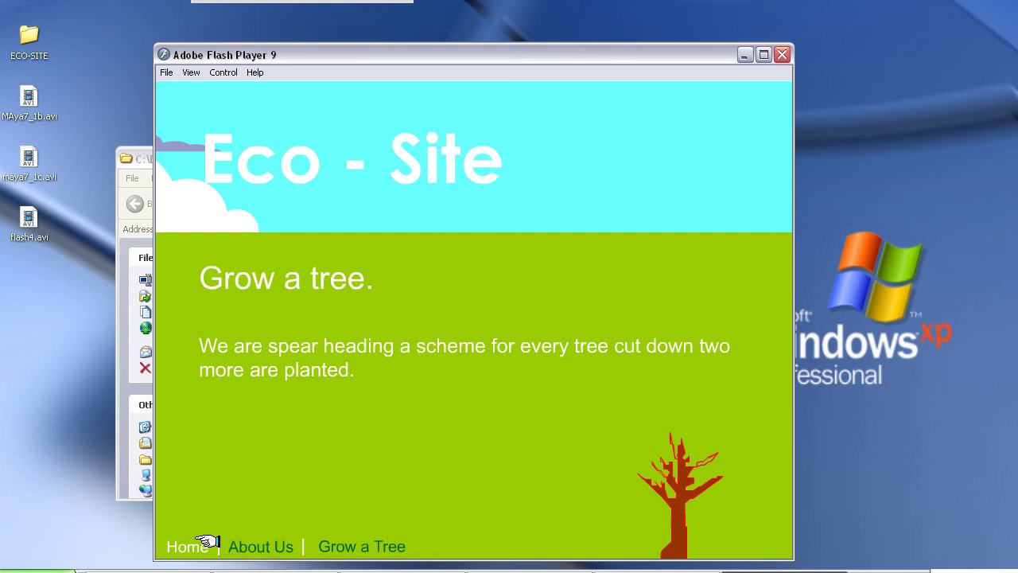
{"action": "left_click", "coordinate": [782, 54]}
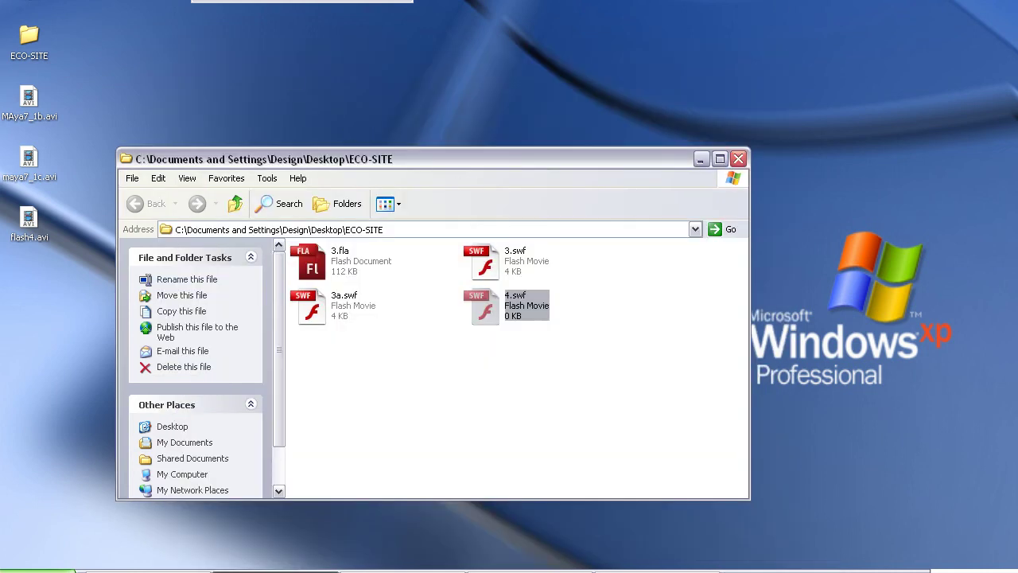